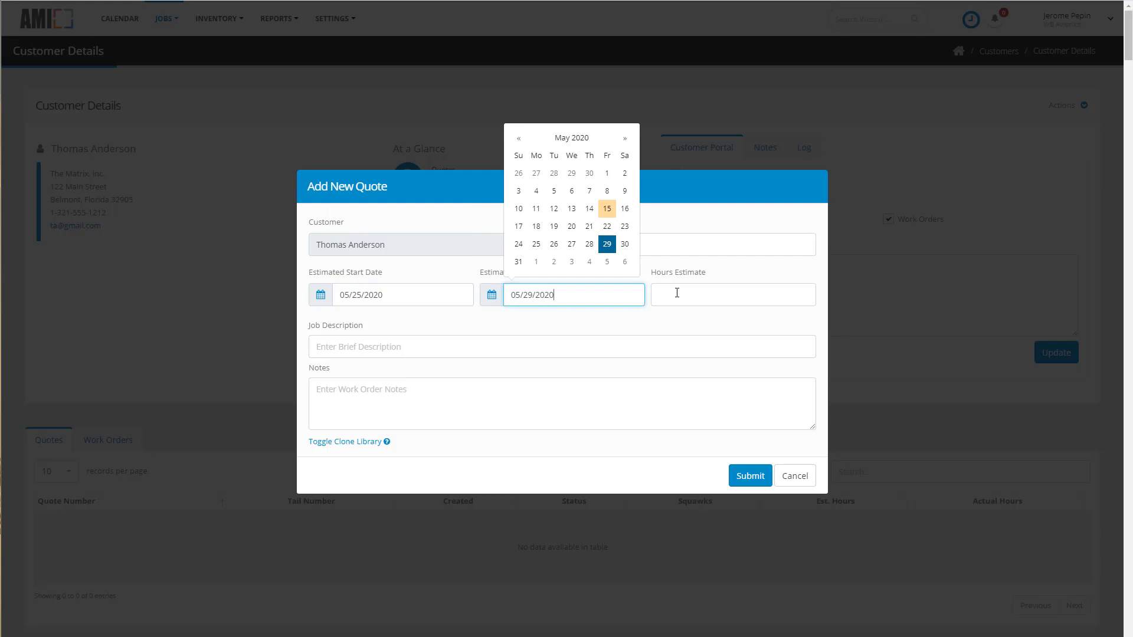
Enter the job description "Replace TRD with ESG" and submit the new quote.
left_click(631, 348)
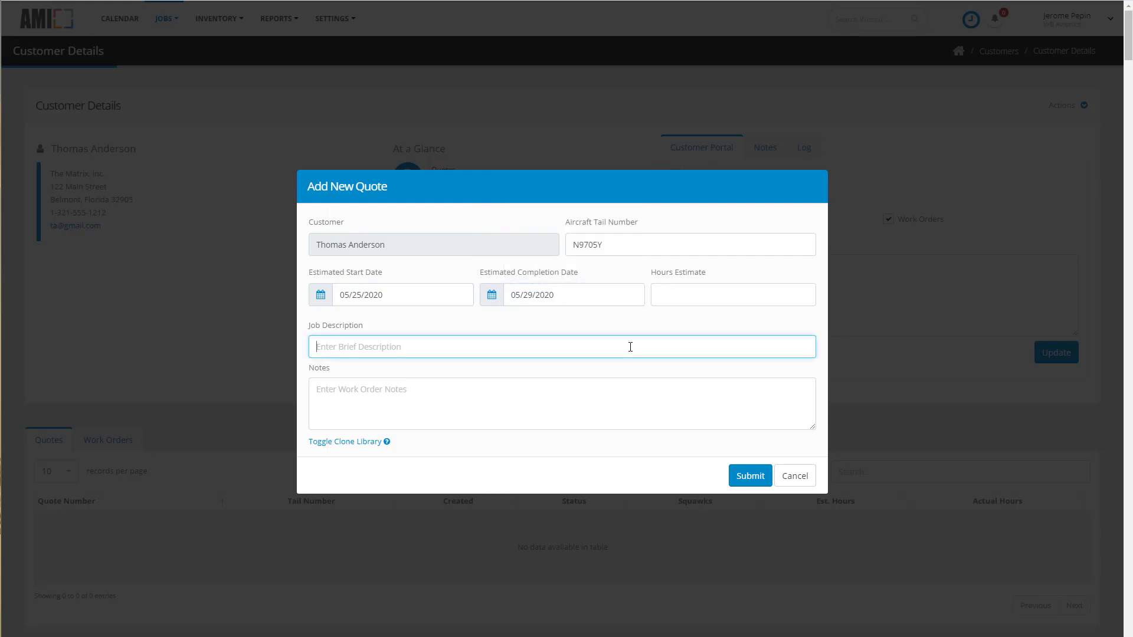
type("Replace")
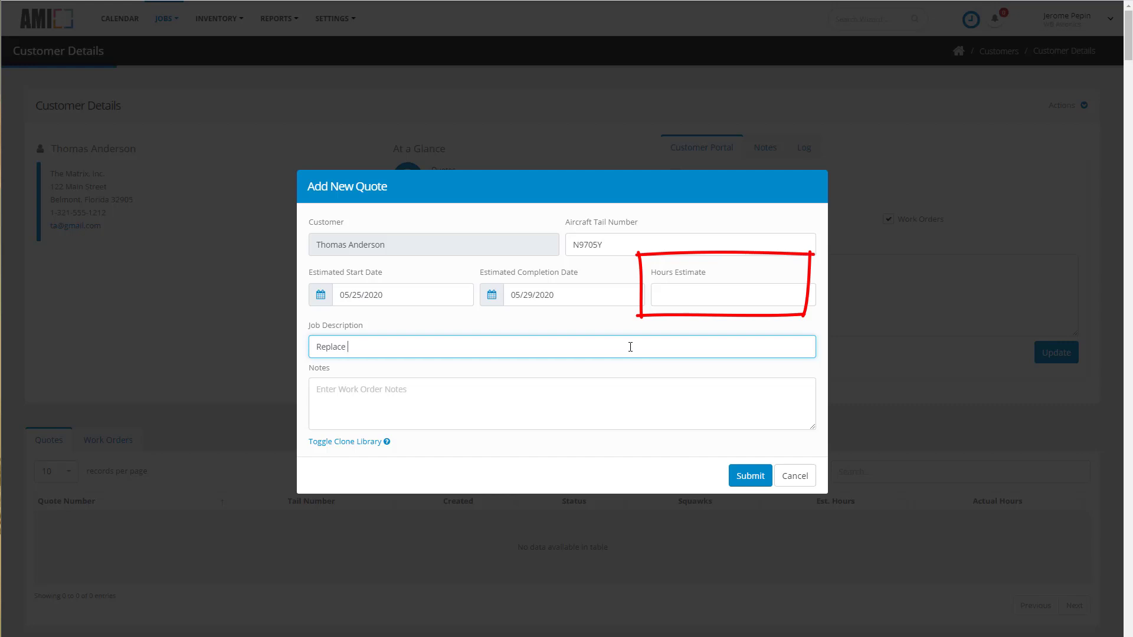
type(" TRD with ESC")
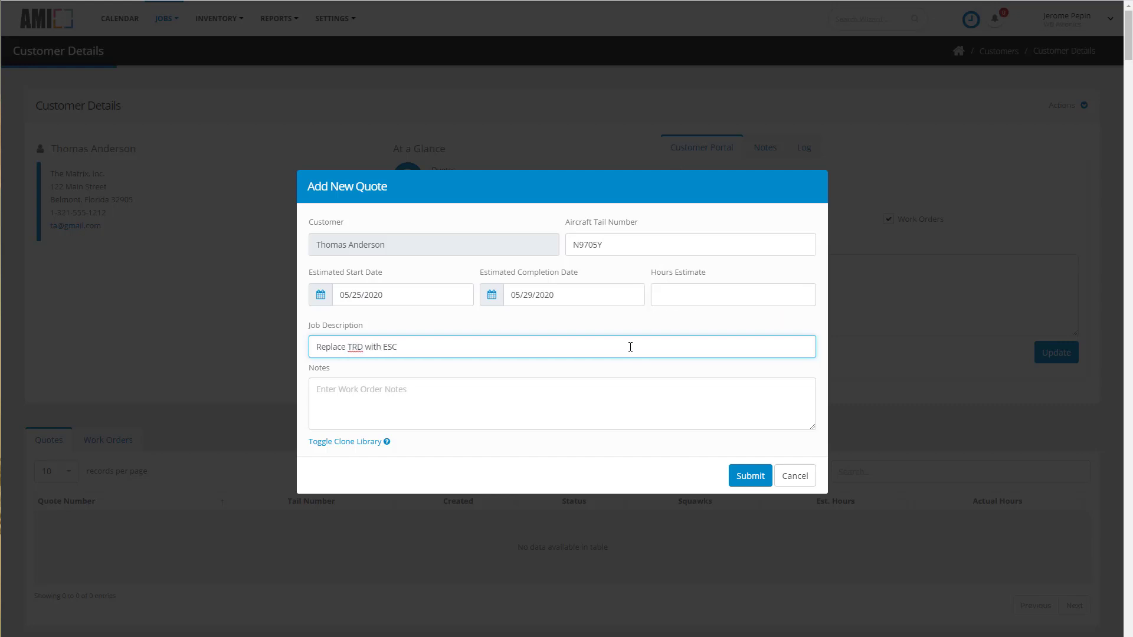
key("BackSpace")
type("G")
left_click(748, 475)
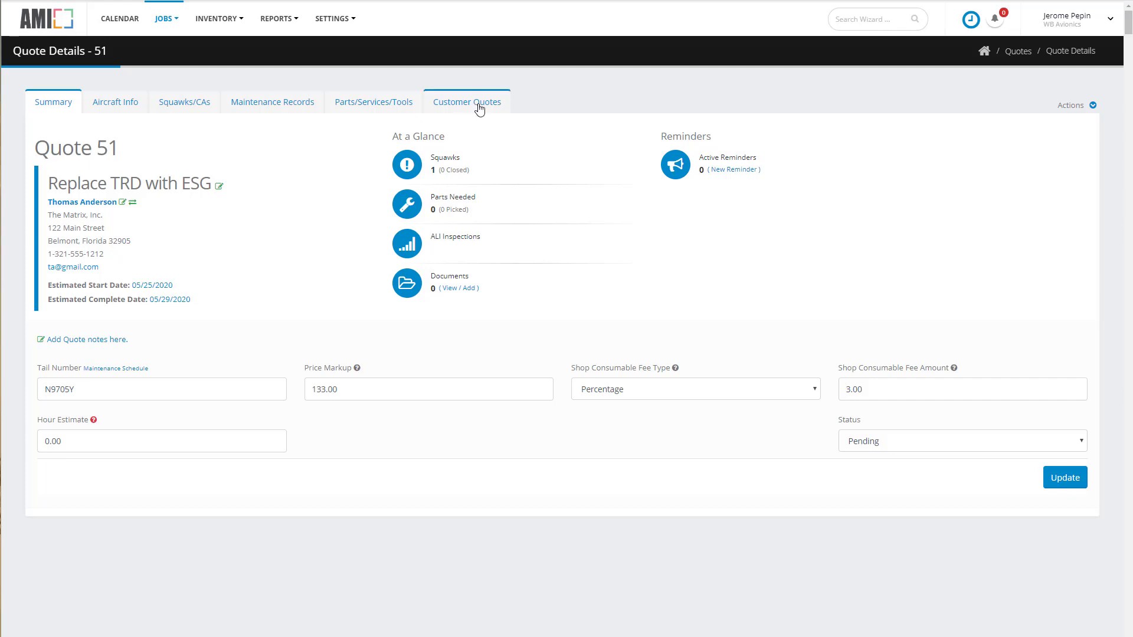
Build an Estimate-type customer worksheet with free-form data entry allowed.
left_click(186, 103)
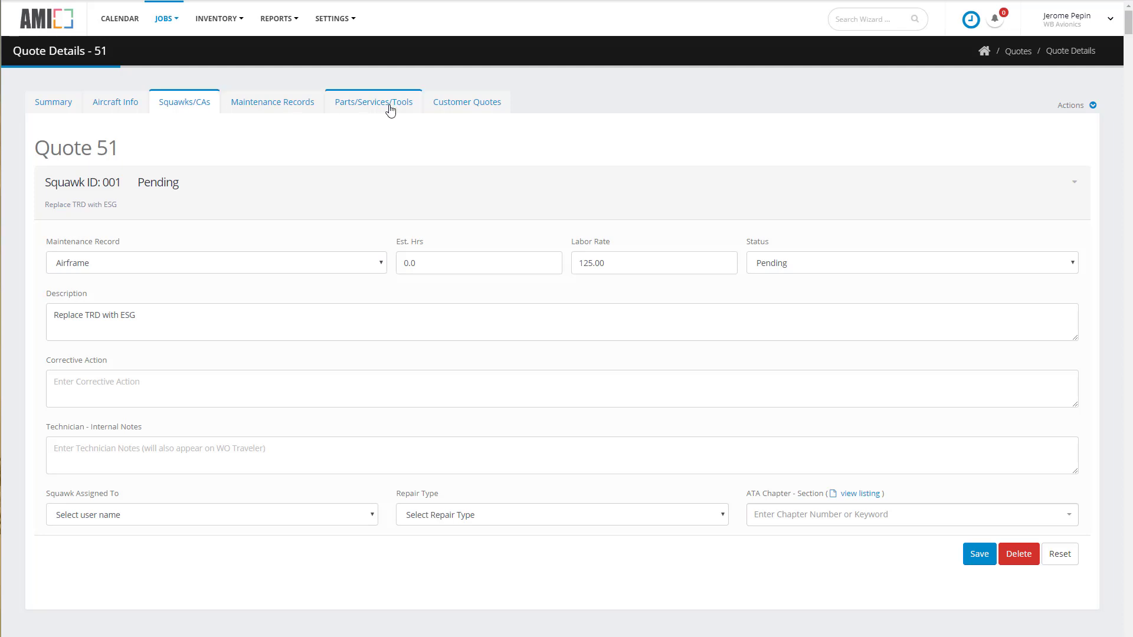
left_click(472, 105)
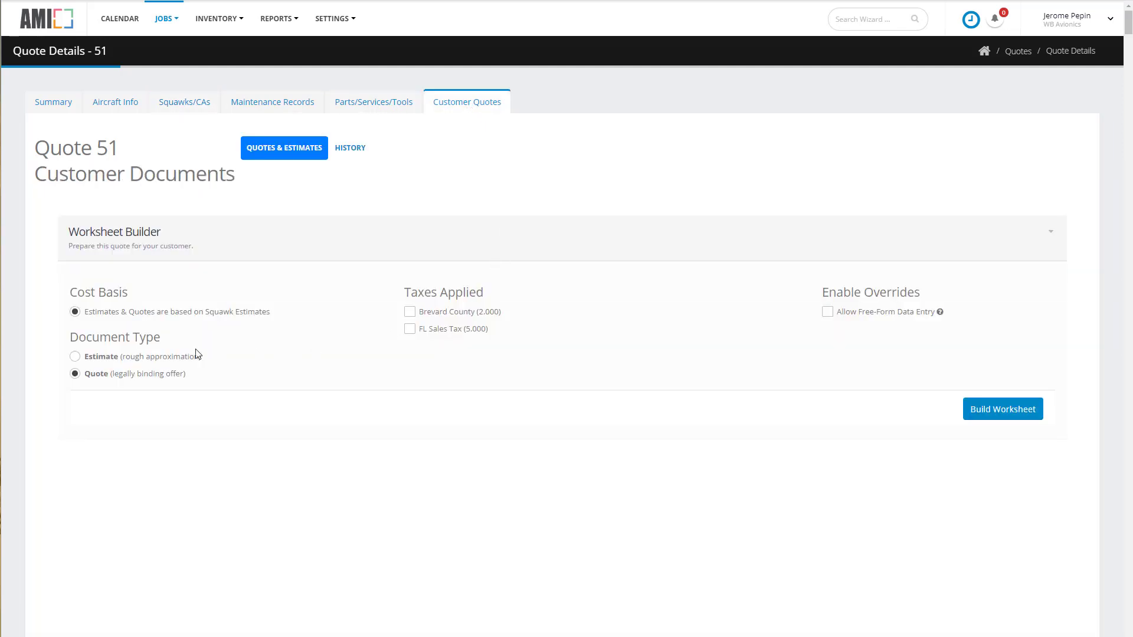
left_click(77, 357)
left_click(827, 312)
left_click(1010, 412)
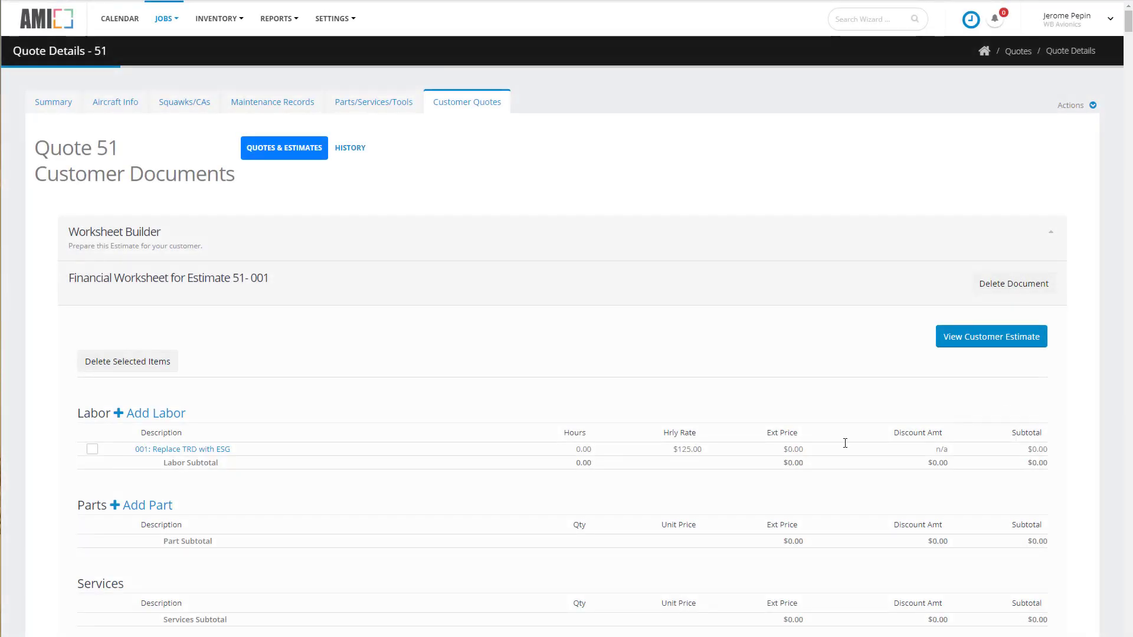
Add a labor line classified Removal, "Remove old TDR", 4 hours at a 100 hourly rate.
left_click(158, 417)
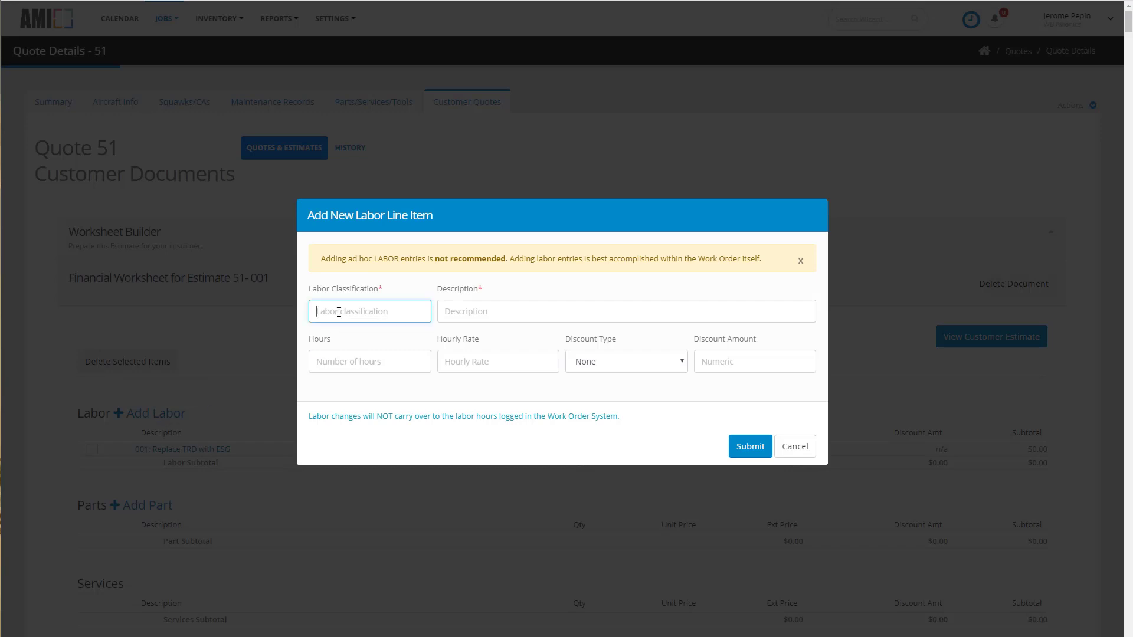
type("Removal")
key("Tab")
type("Remove")
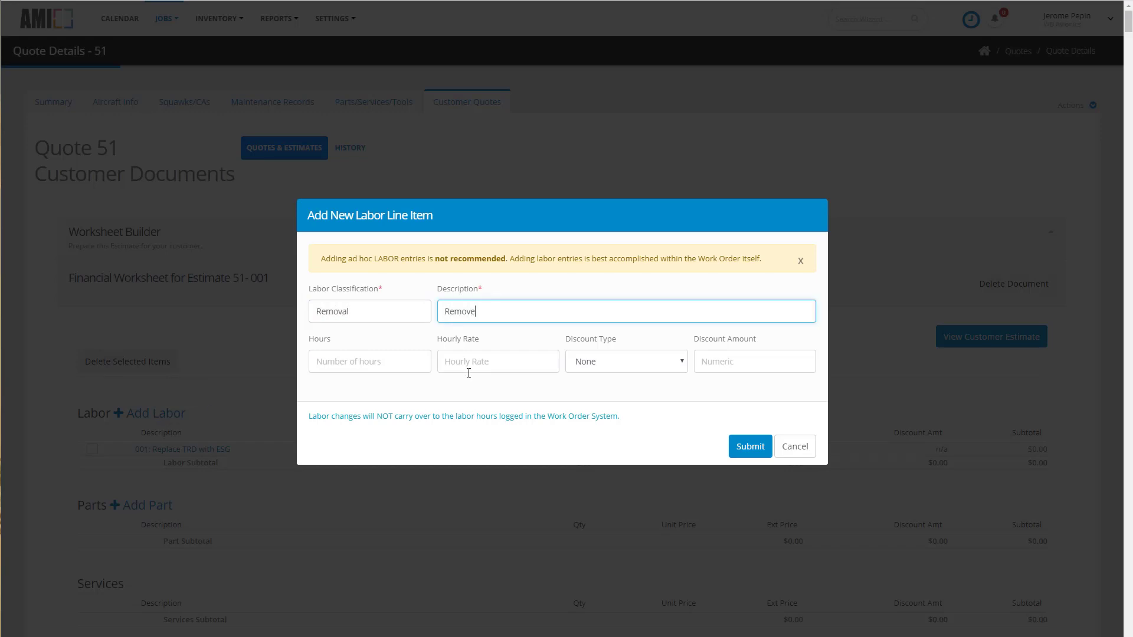
type(" old TDR")
left_click(352, 361)
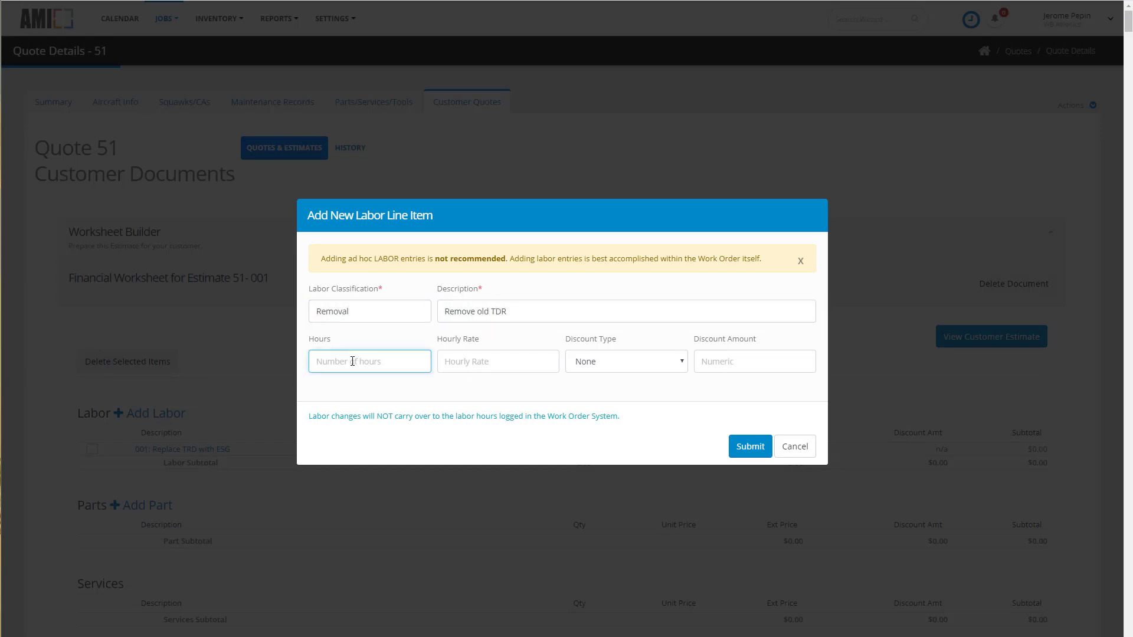
type("4")
left_click(503, 362)
type("100")
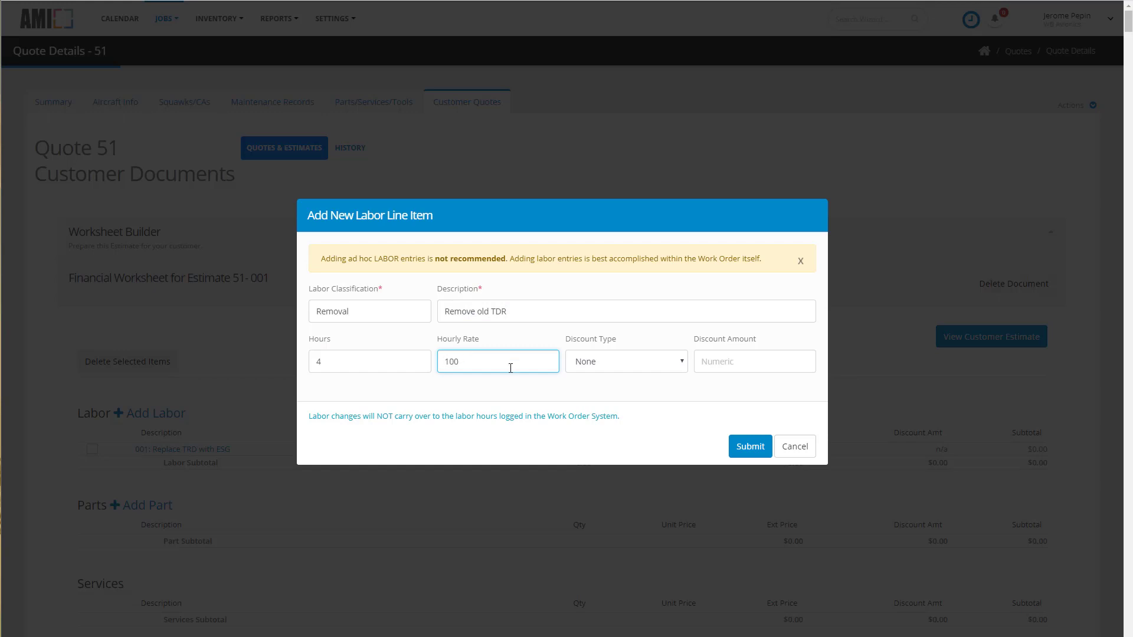
left_click(752, 448)
Add a labor line classified Removal, "Take out Pilot Seat", 2 hours at a 100 hourly rate.
left_click(147, 415)
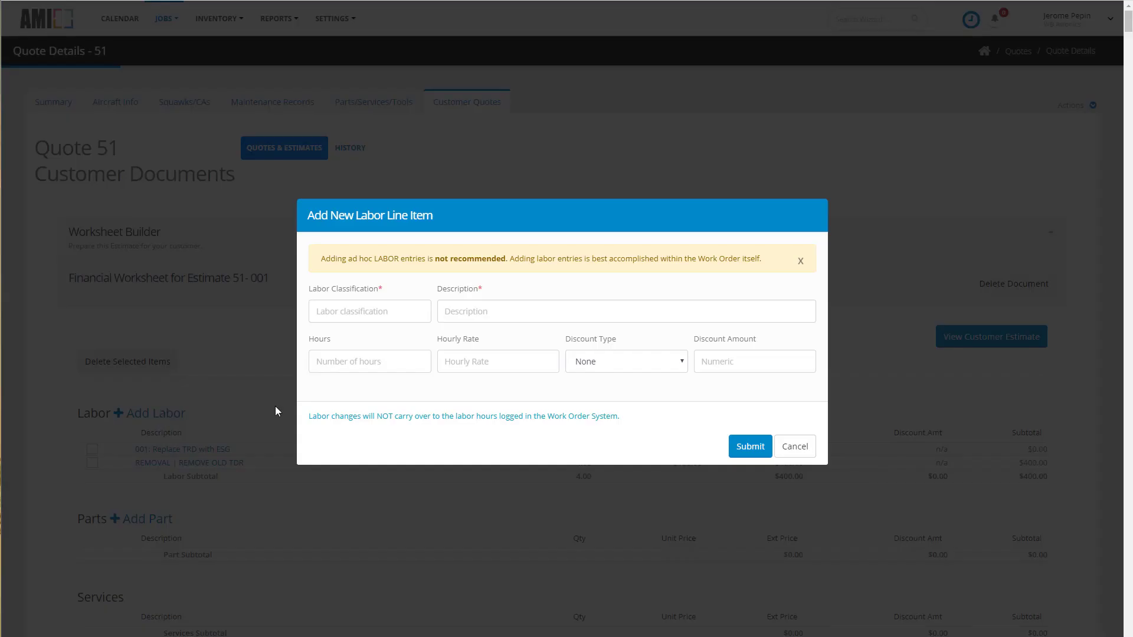
left_click(341, 311)
type("Removal")
key("Tab")
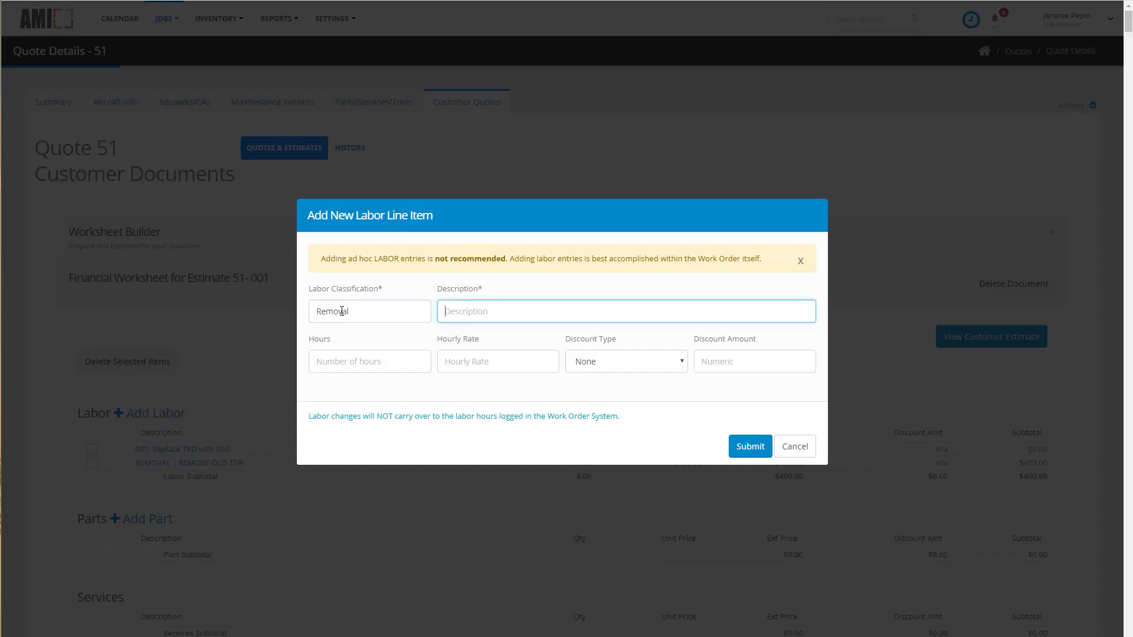
type("Take out Pilot Seat")
key("Tab")
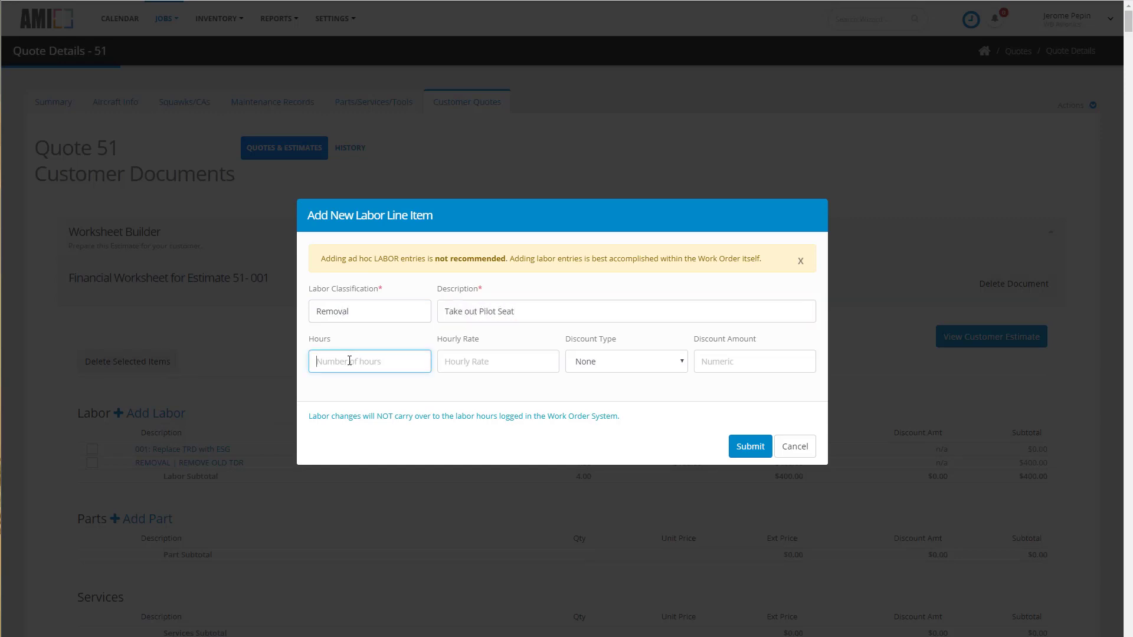
type("2")
key("Tab")
type("100")
left_click(745, 446)
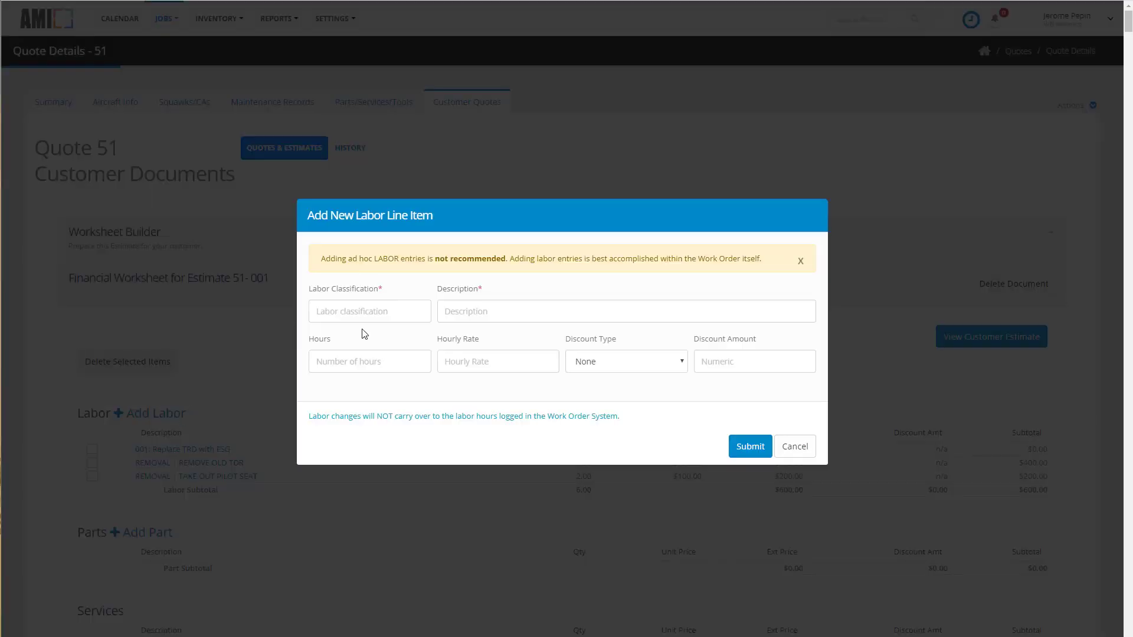
Add a labor line classified Installation, "Install Appareo ESG", 4 hours at a 125 hourly rate.
left_click(367, 311)
type("Installation")
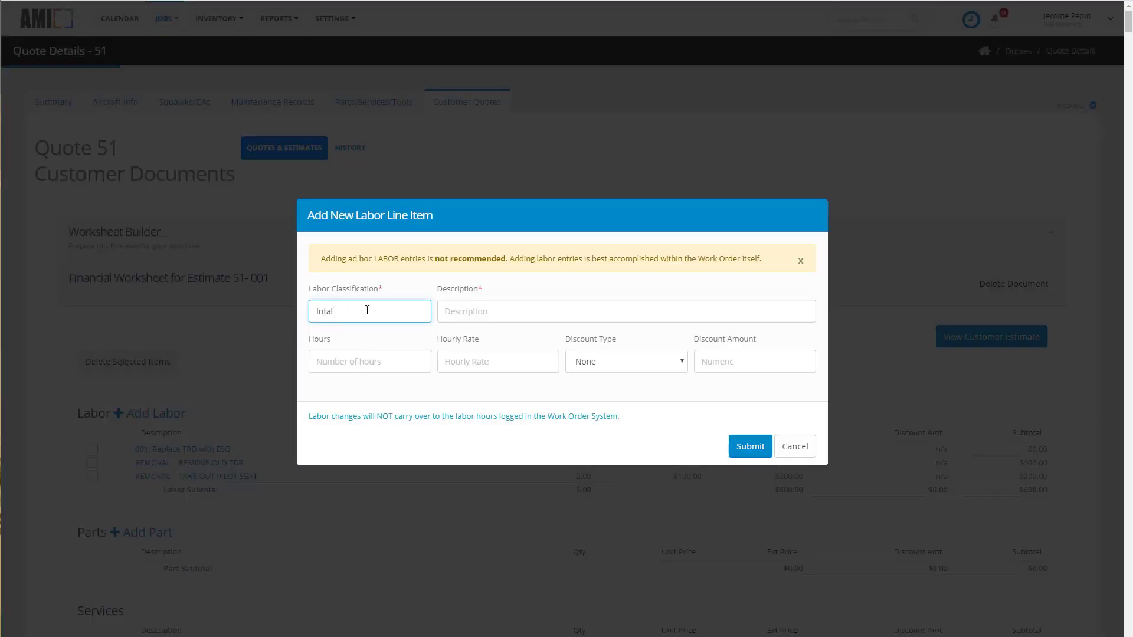
key("Tab")
type("Insta")
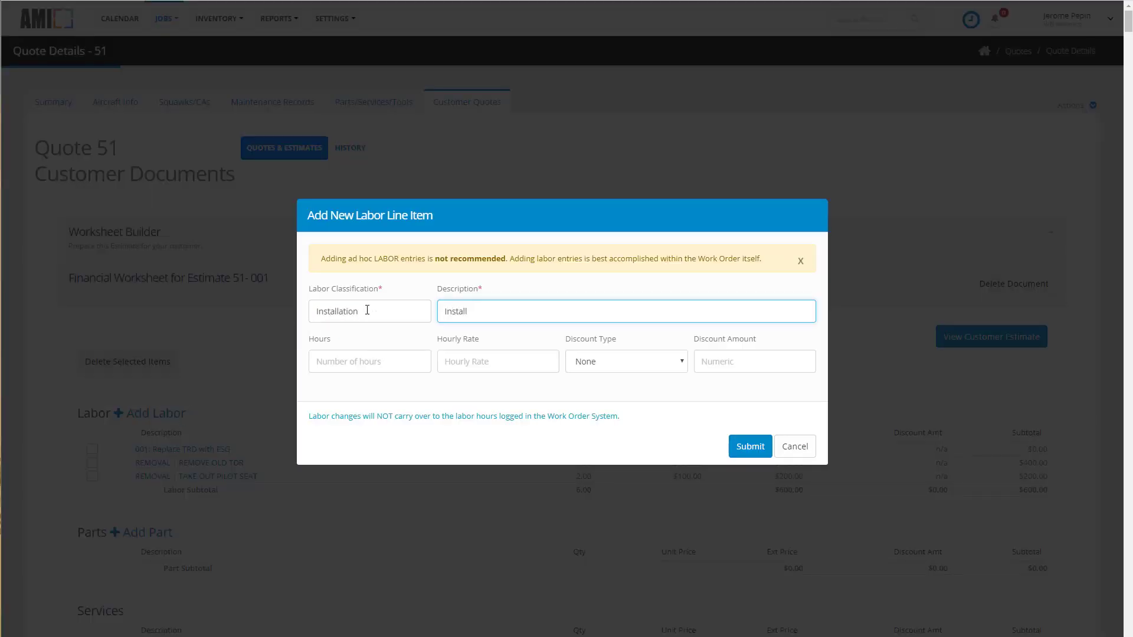
type("ll Appareo ESG")
left_click(354, 361)
type("4")
left_click(502, 361)
type("125")
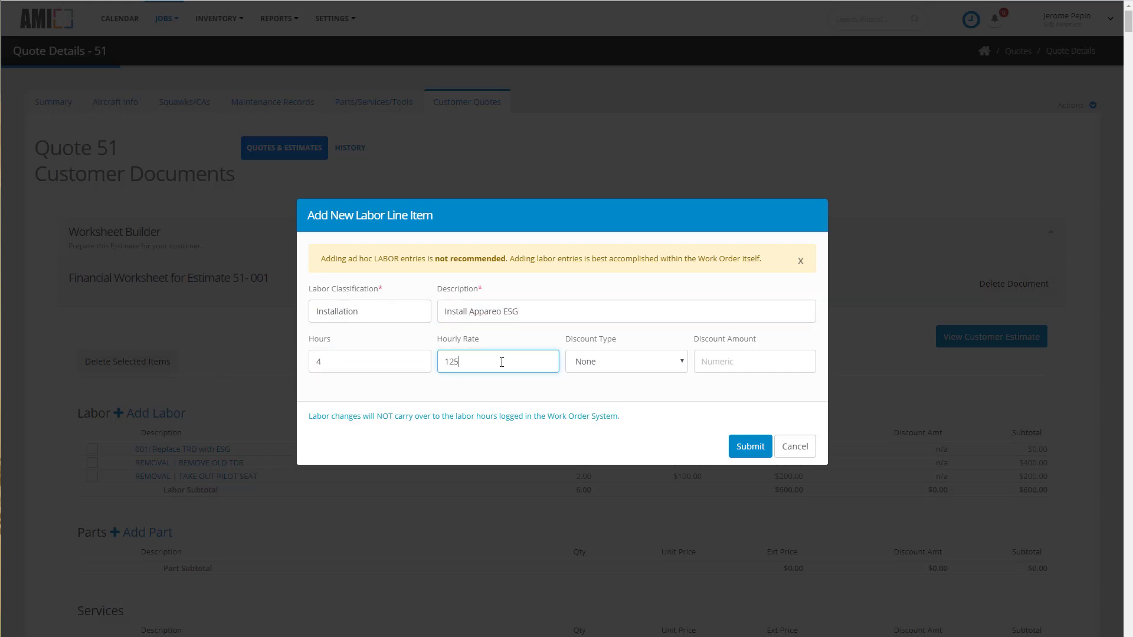
left_click(745, 449)
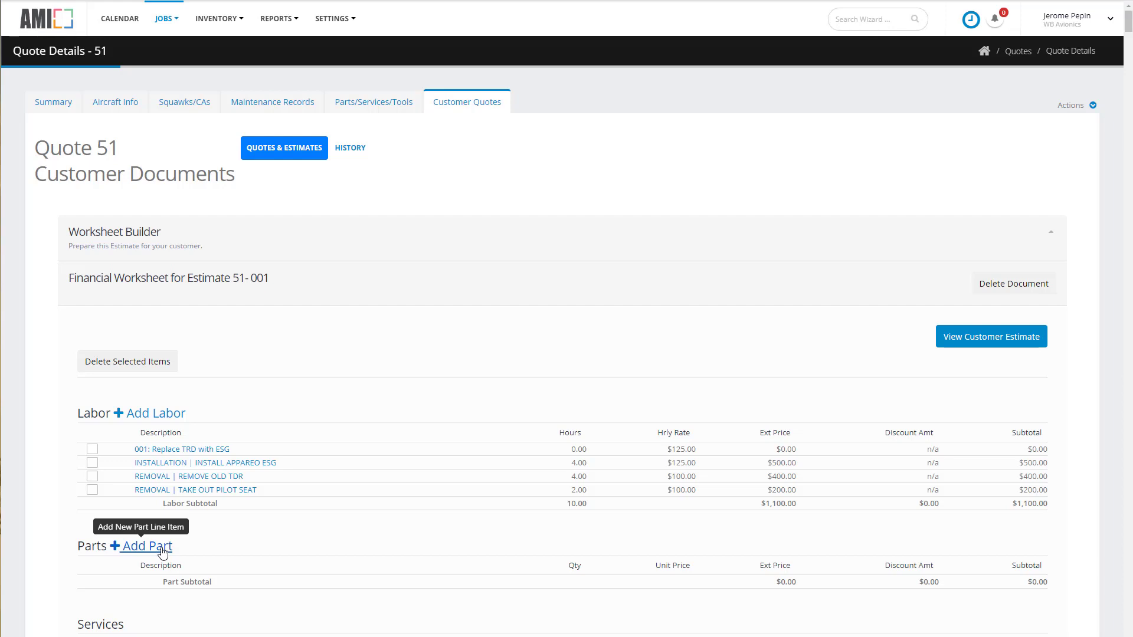
Add part STRATUS ESG described "ESG ADSB Transponder", quantity 1, sell price 3500.
left_click(148, 546)
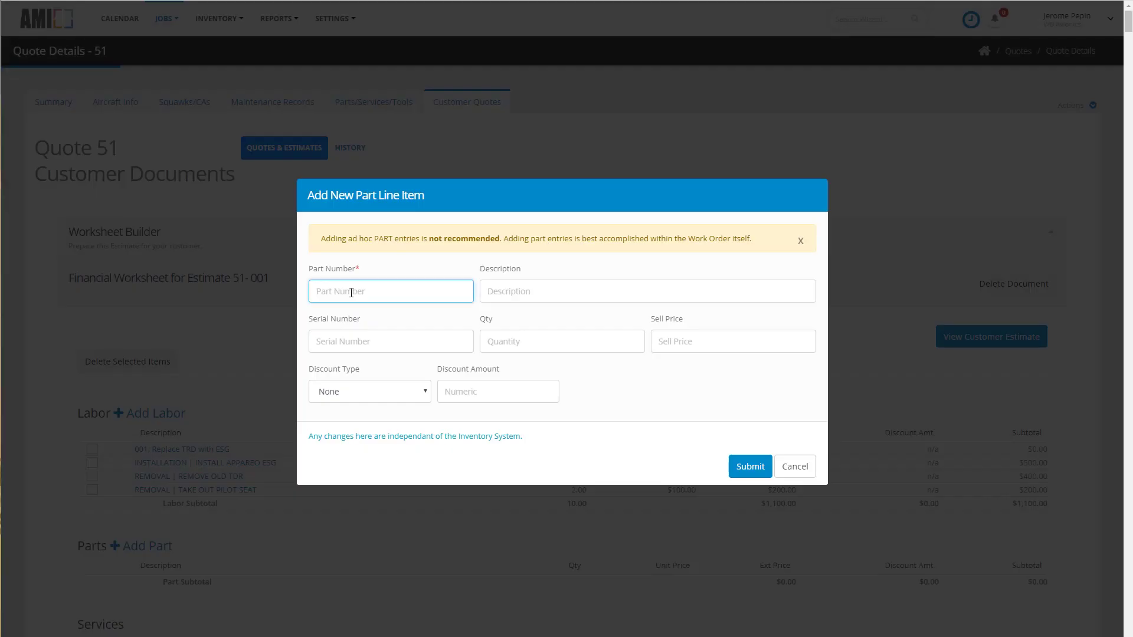
type("STRATUS ESG")
key("Tab")
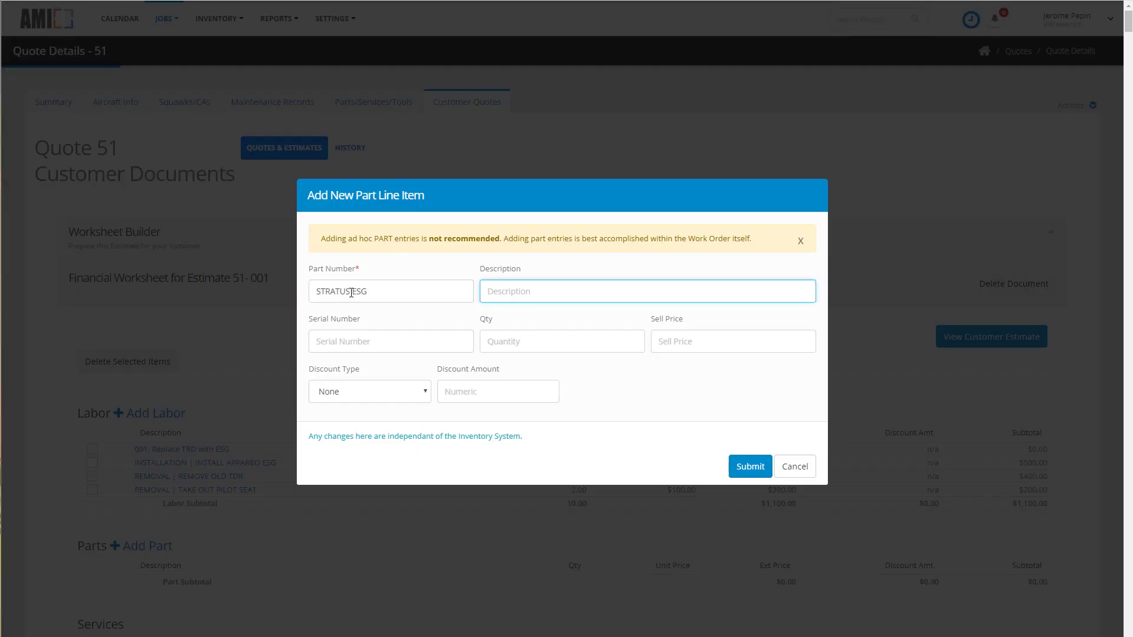
type("ESG ADSB Transponder")
left_click(590, 341)
type("1")
left_click(711, 342)
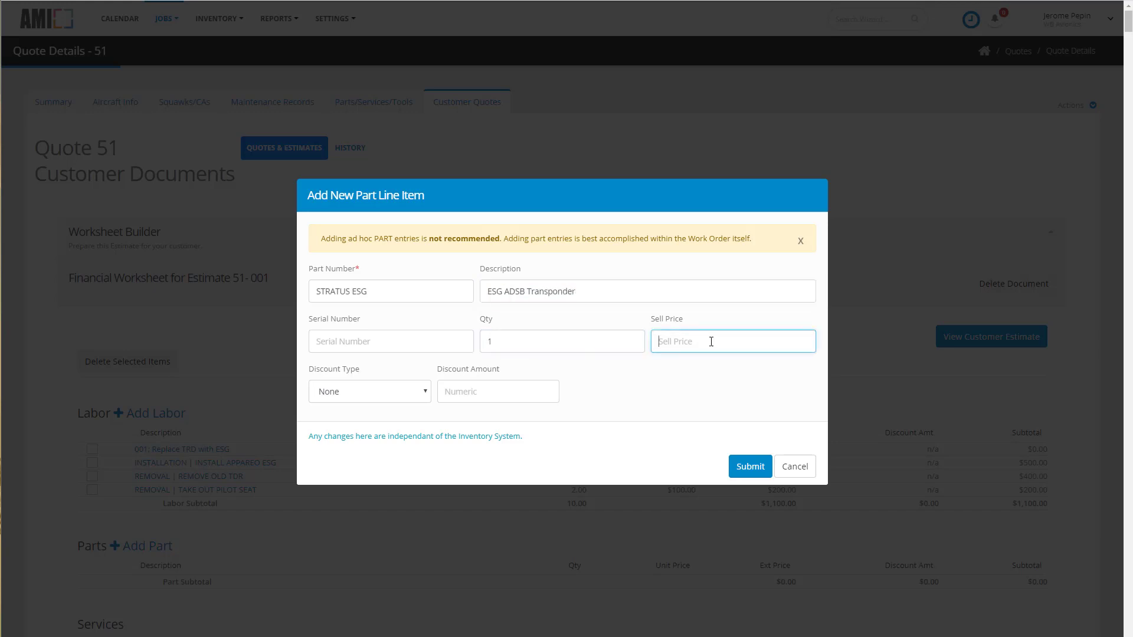
type("3500")
left_click(750, 466)
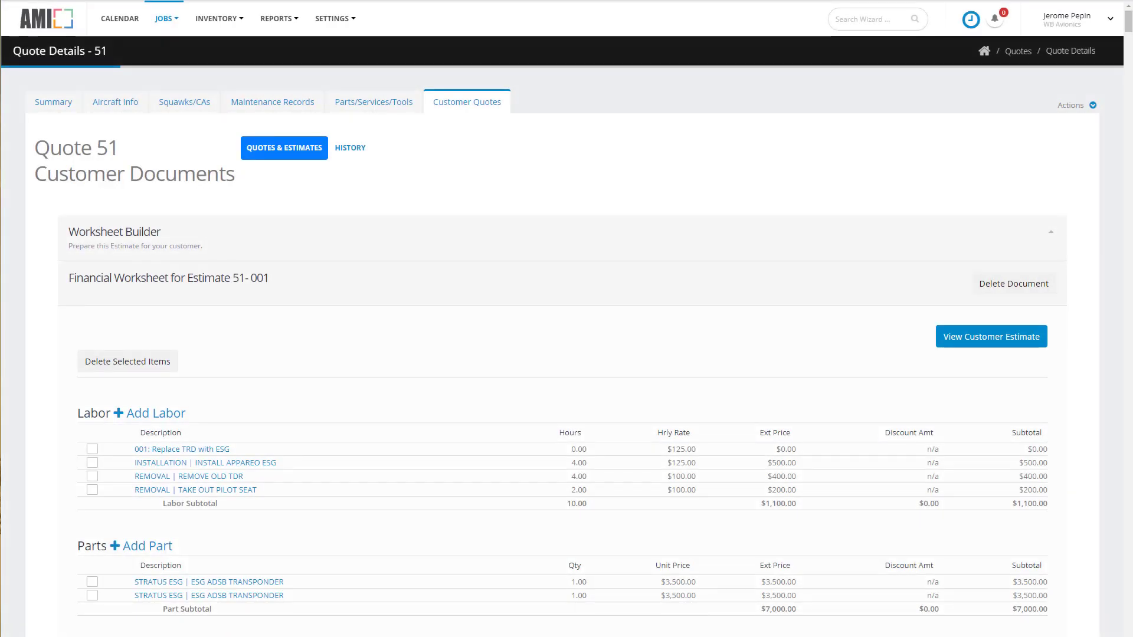
Add a fixed-amount adjustment "Hazmat Fee", described "Send TDR-950 to the dump", for 75.
scroll(254, 556, "down", 5)
scroll(253, 556, "down", 2)
left_click(242, 427)
type("H")
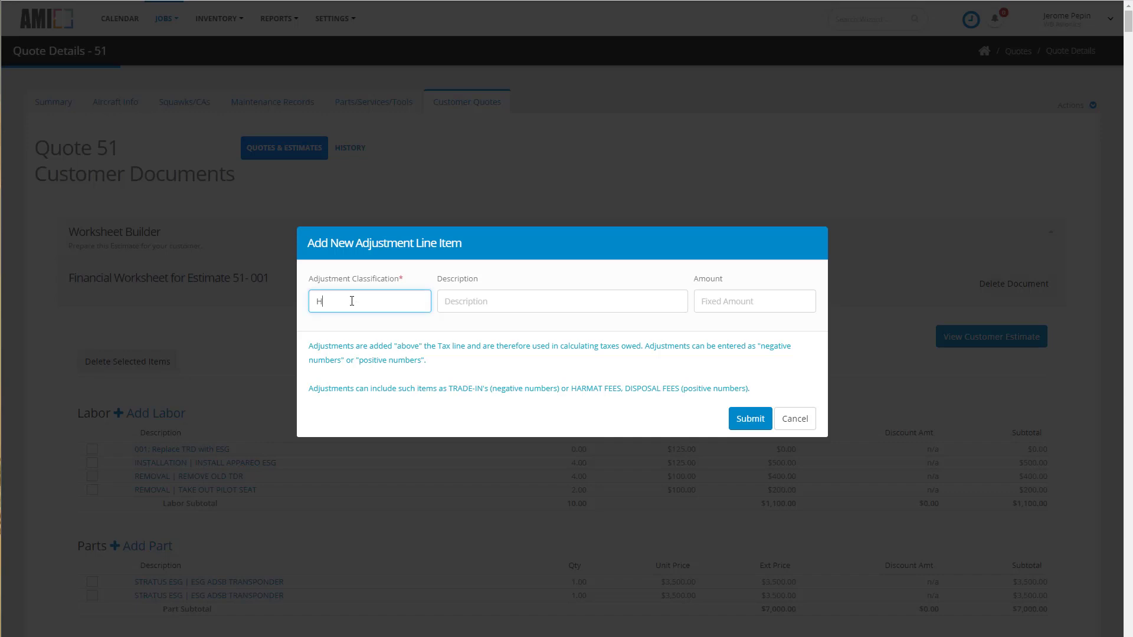
type("azmat Fee")
key("Tab")
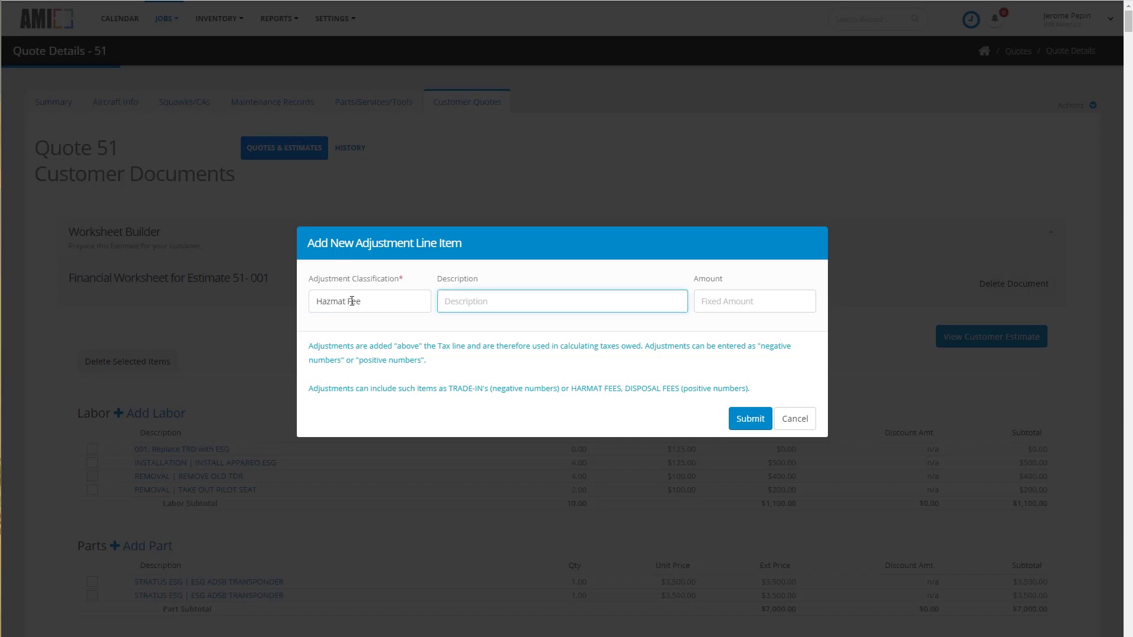
type("Send TDR-950 to the dump")
key("Tab")
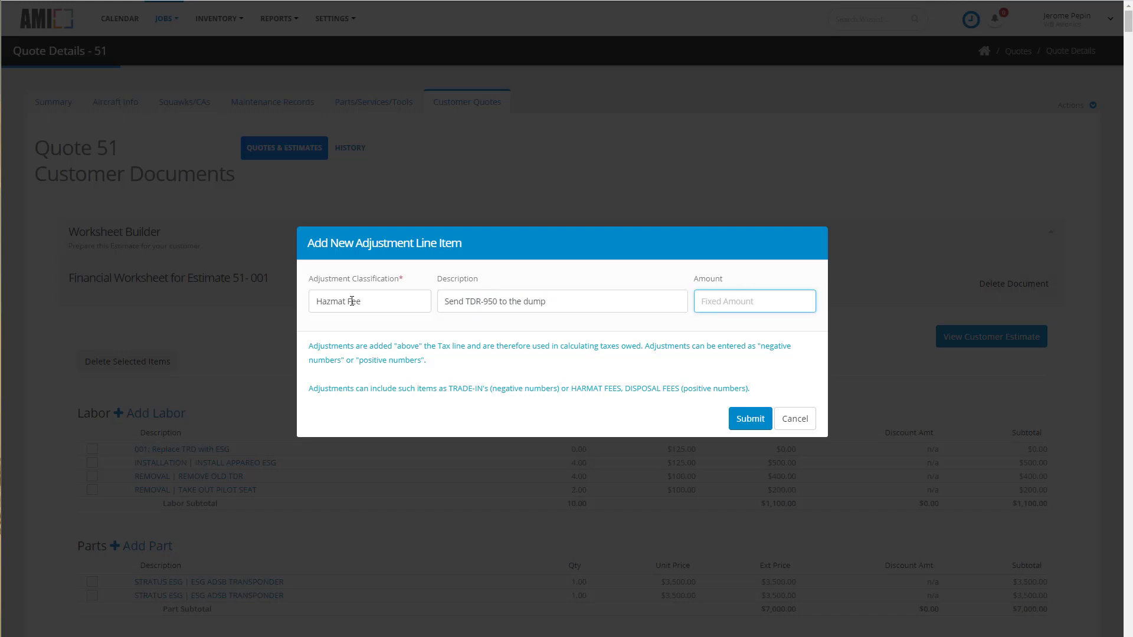
type("75")
left_click(750, 424)
Add a percent-of-revenue adjustment "CC Fee", described "Credit Card Transaction Fee", at 3.5.
scroll(237, 582, "down", 5)
left_click(256, 621)
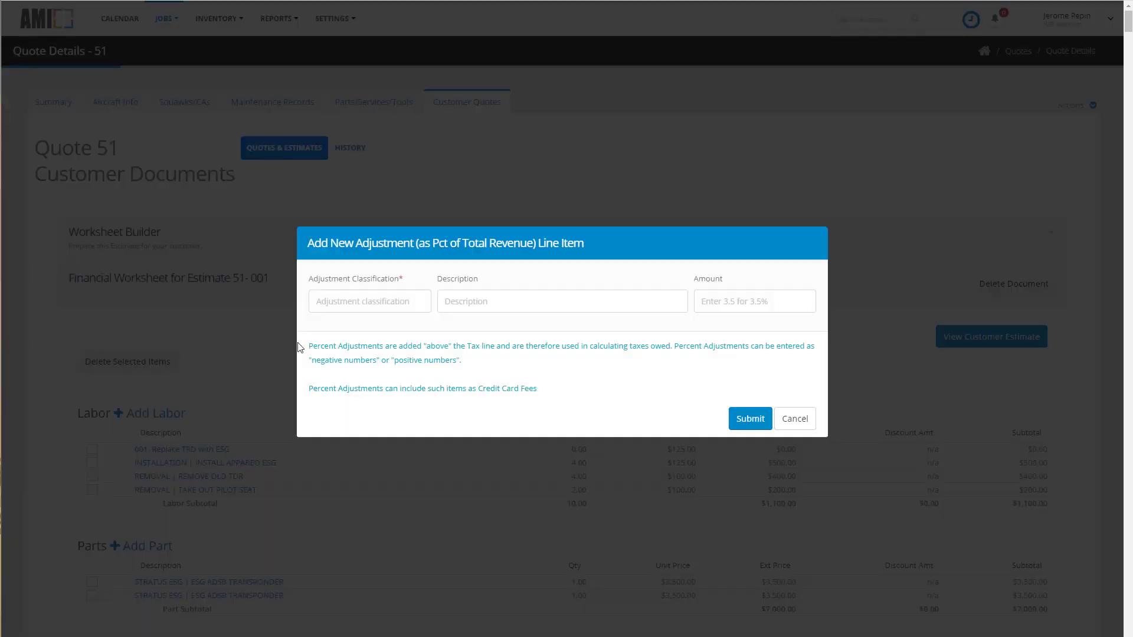
left_click(343, 302)
type("CC Fee")
key("Tab")
type("Credit Cardt")
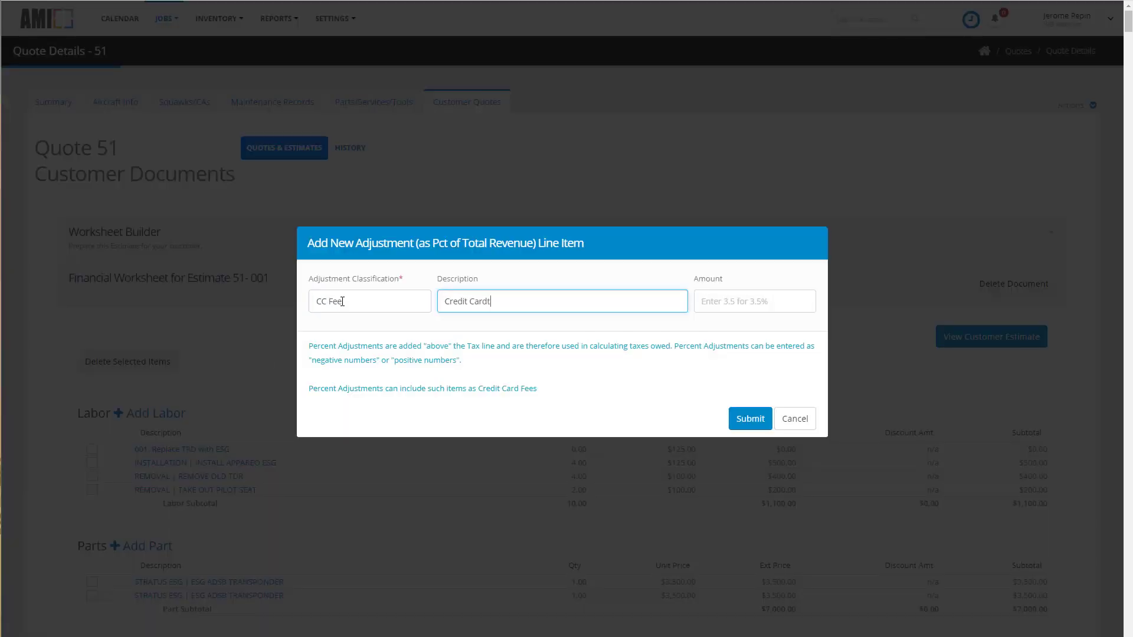
key("BackSpace")
type("Transaction Fee")
key("Tab")
type("3.5")
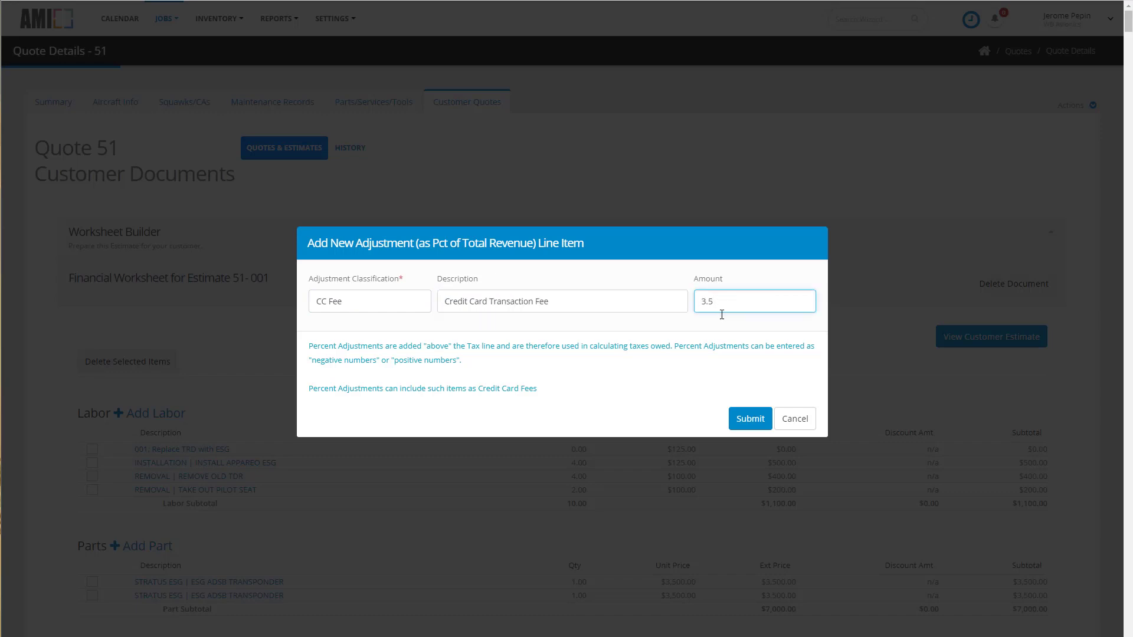
left_click(760, 421)
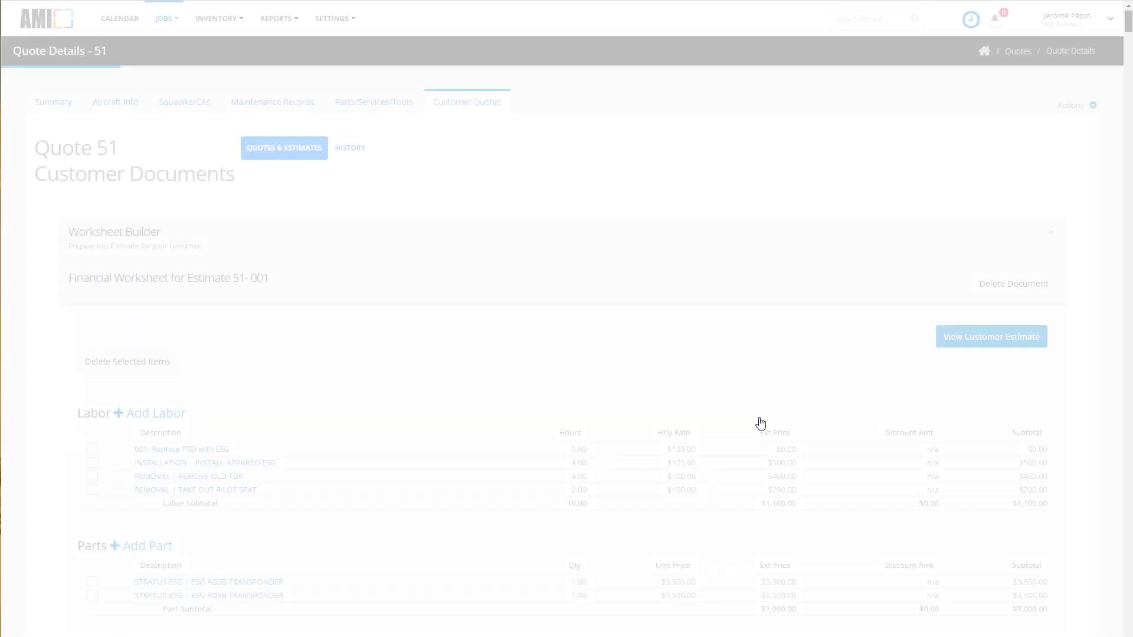
Delete the duplicate STRATUS ESG ADSB transponder part line from the financial worksheet.
scroll(722, 470, "down", 2)
scroll(723, 471, "down", 5)
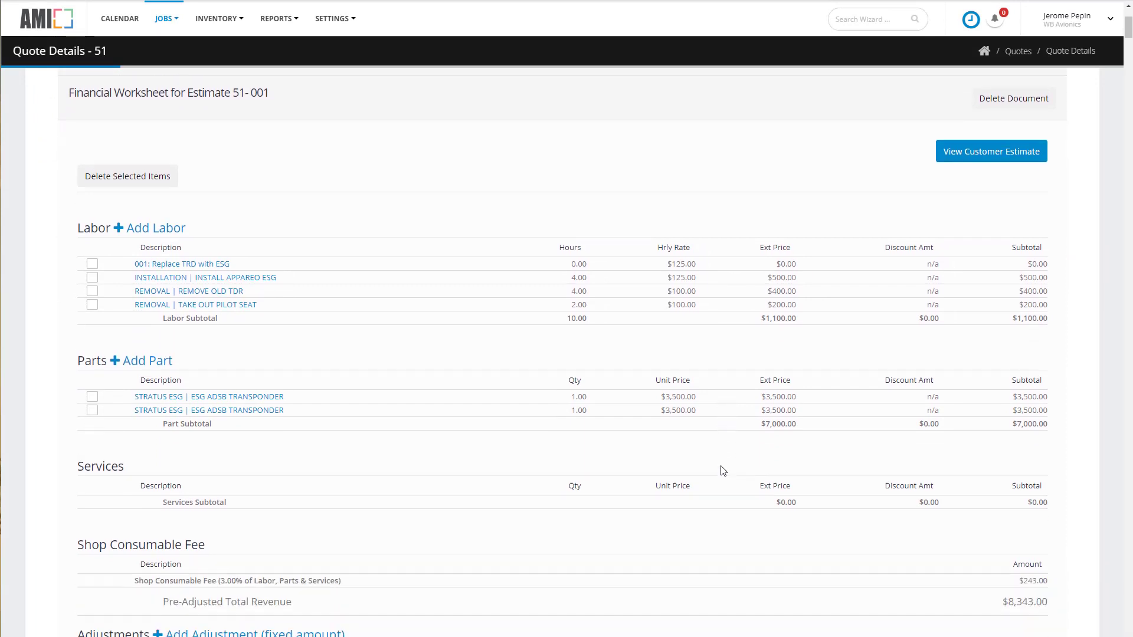
scroll(723, 470, "down", 2)
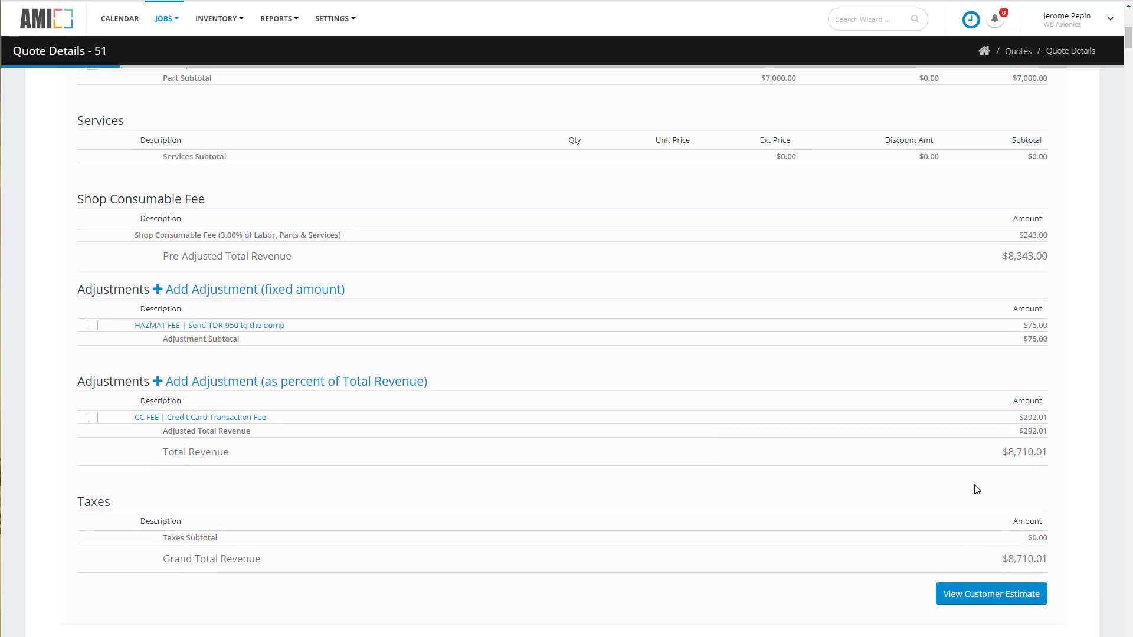
scroll(968, 475, "up", 1)
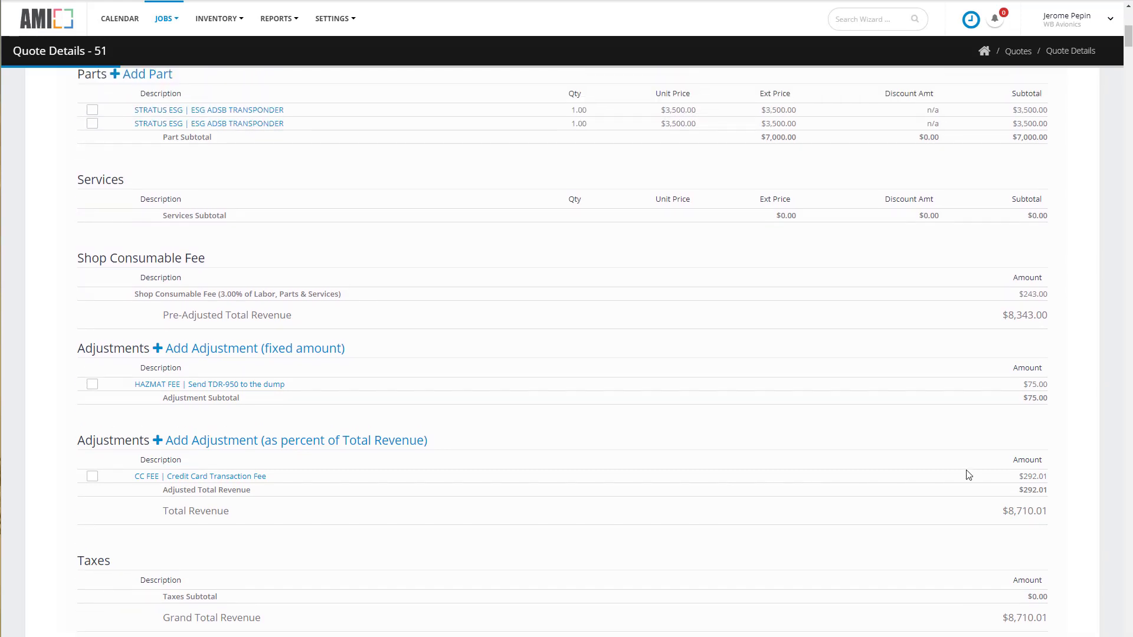
scroll(968, 475, "up", 1)
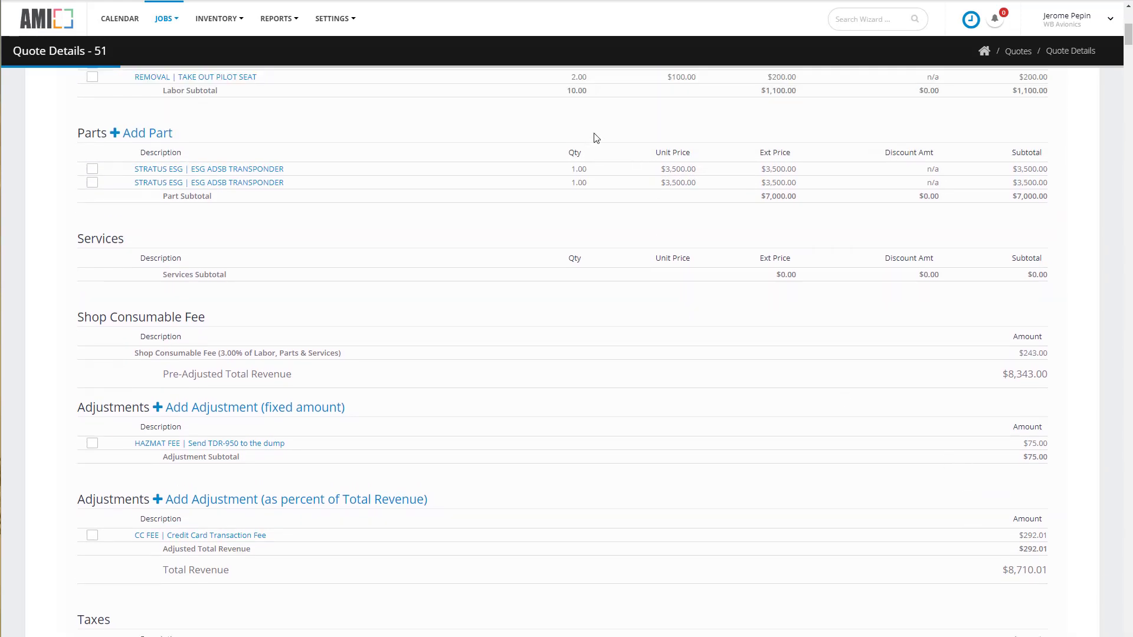
left_click(92, 182)
scroll(230, 232, "up", 3)
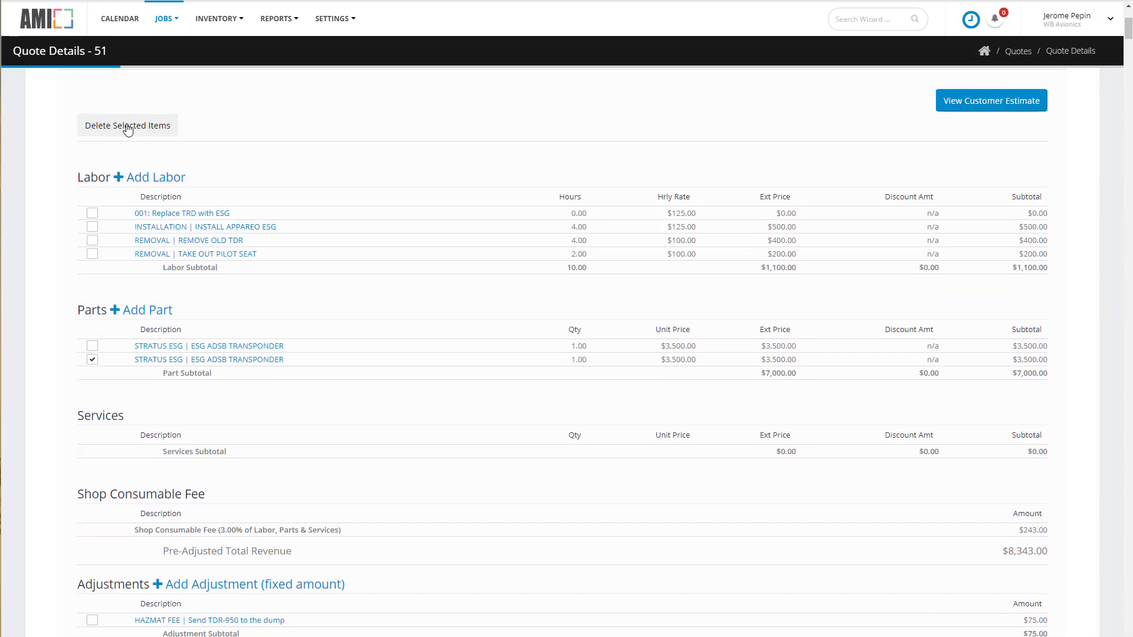
left_click(127, 126)
left_click(660, 387)
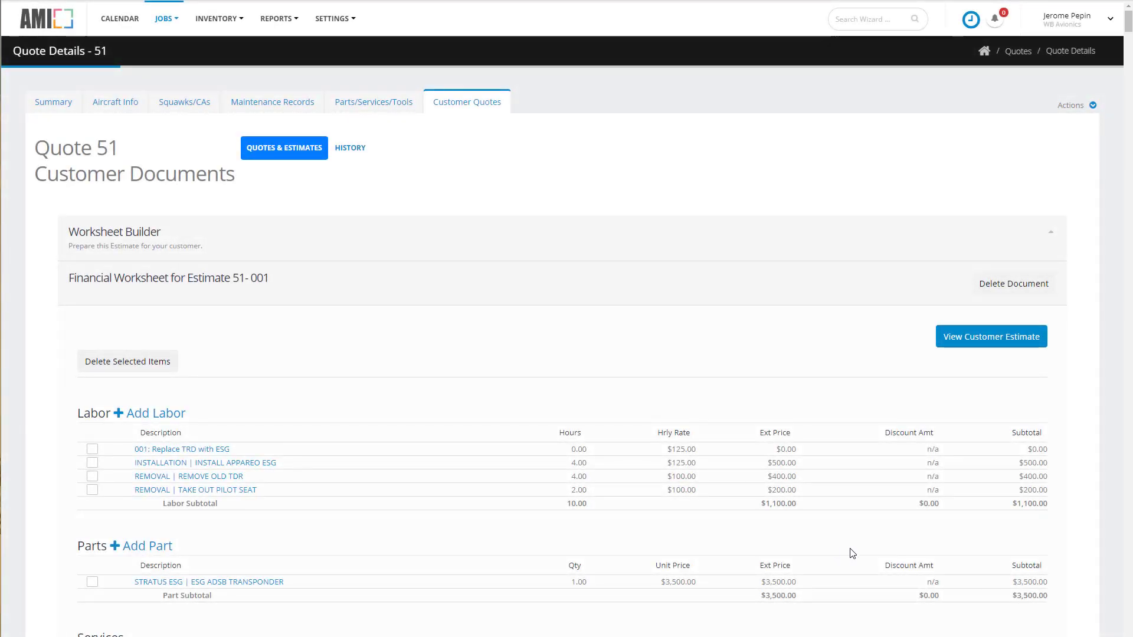
Enter the payment terms "50% Deposit" on the customer estimate and issue the estimate.
scroll(853, 553, "down", 8)
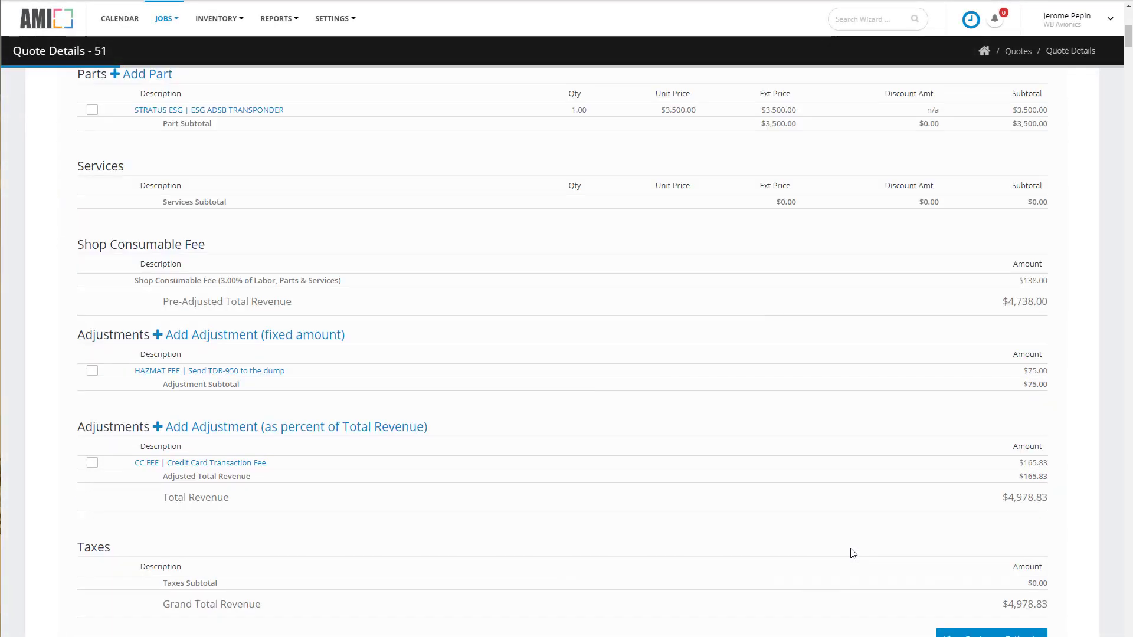
scroll(851, 552, "down", 1)
scroll(1003, 581, "up", 10)
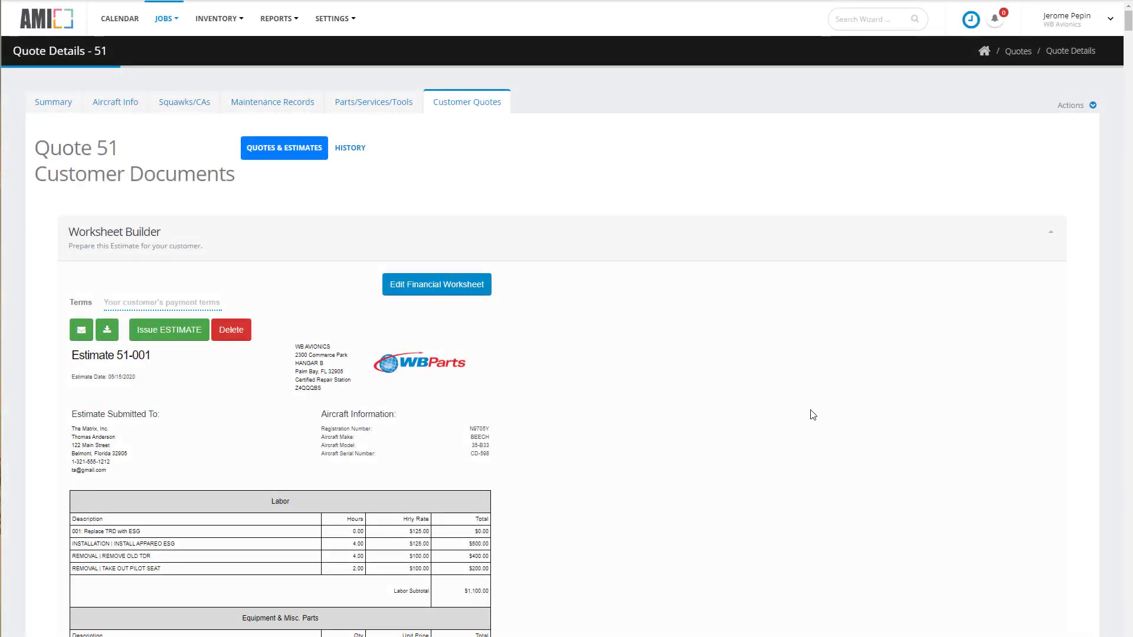
scroll(812, 415, "down", 5)
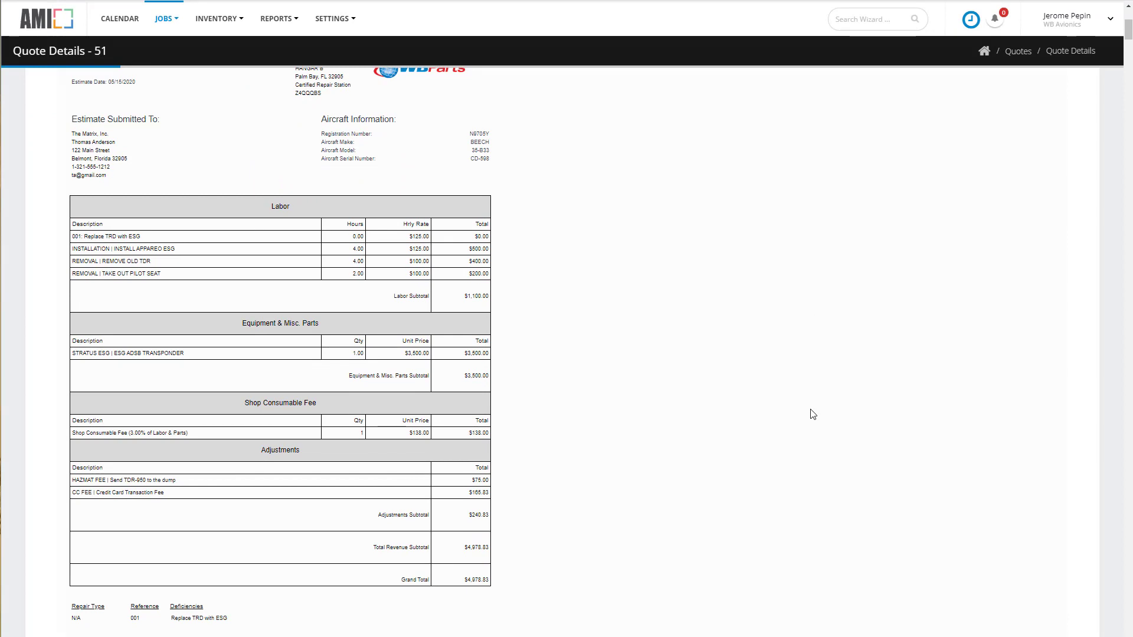
scroll(812, 415, "up", 3)
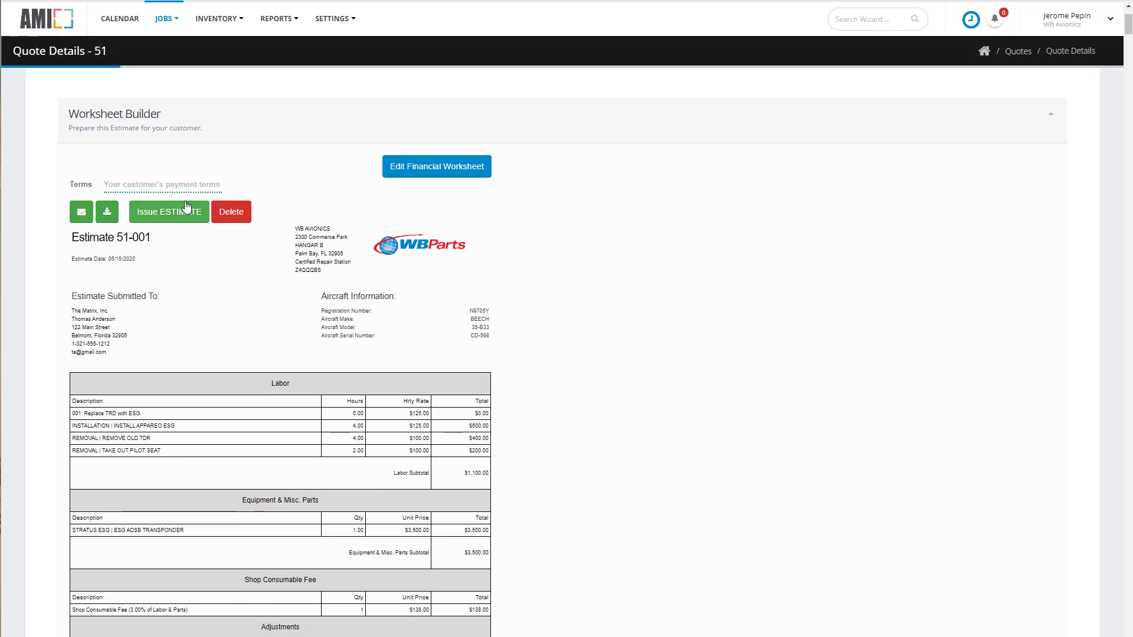
left_click(151, 183)
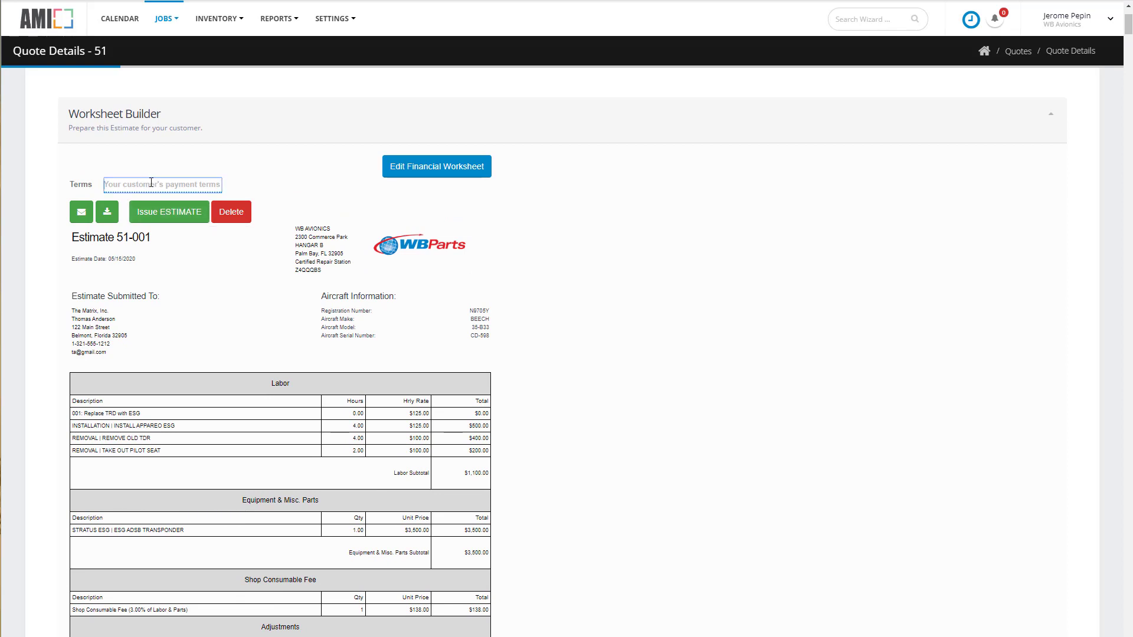
type("50% Deposit")
key("Tab")
key("Return")
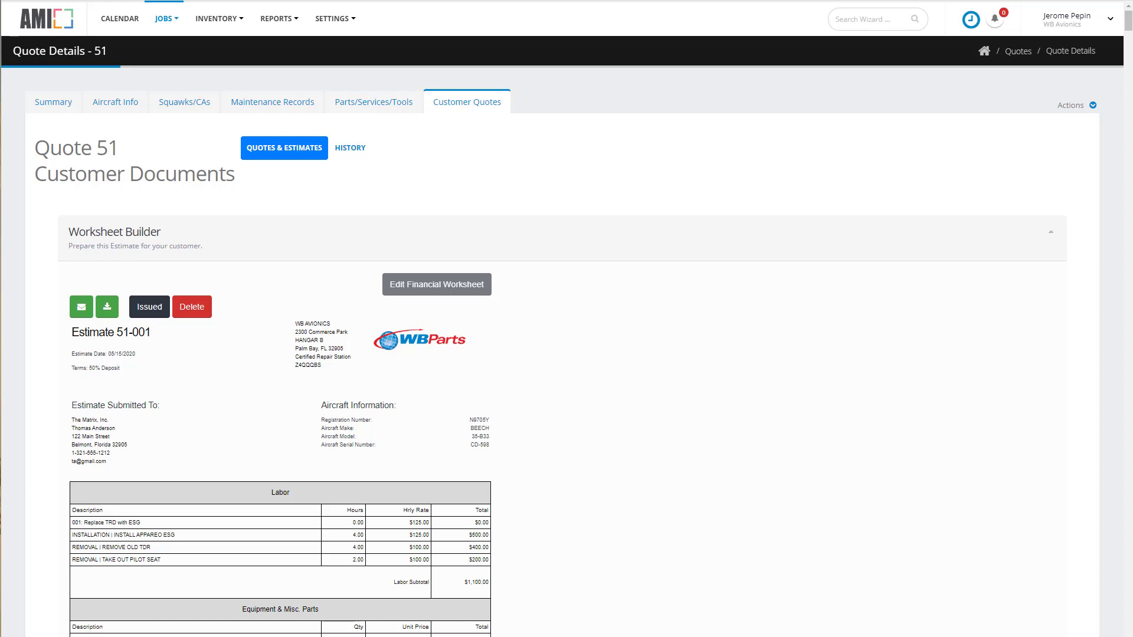
Convert quote 51 into a work order, confirming the one-way conversion.
left_click(43, 106)
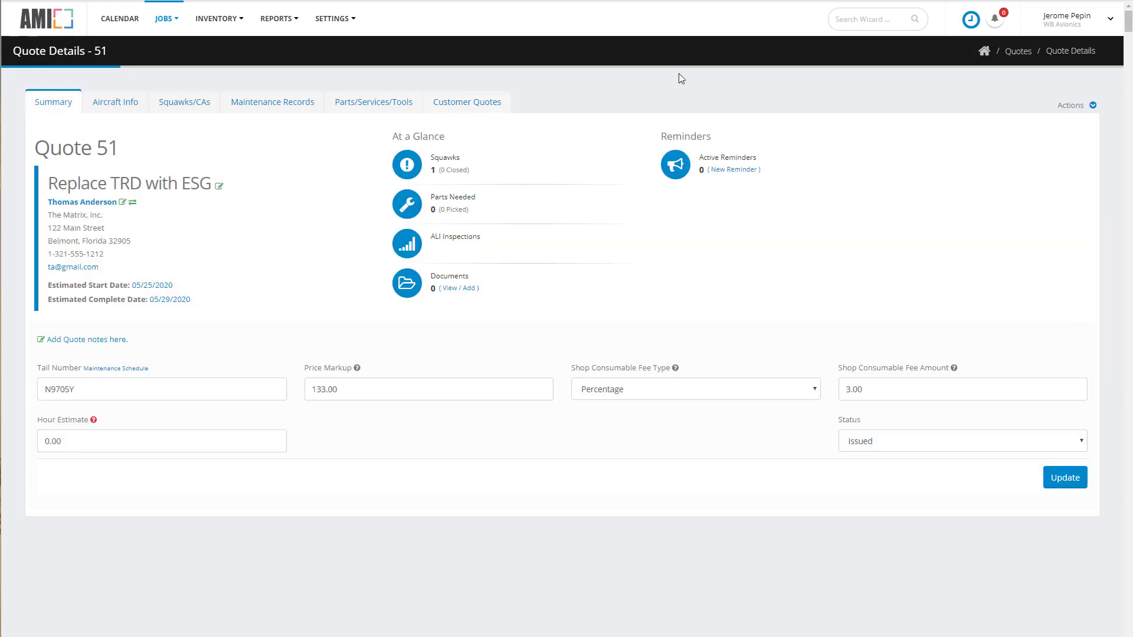
left_click(1093, 105)
left_click(1034, 147)
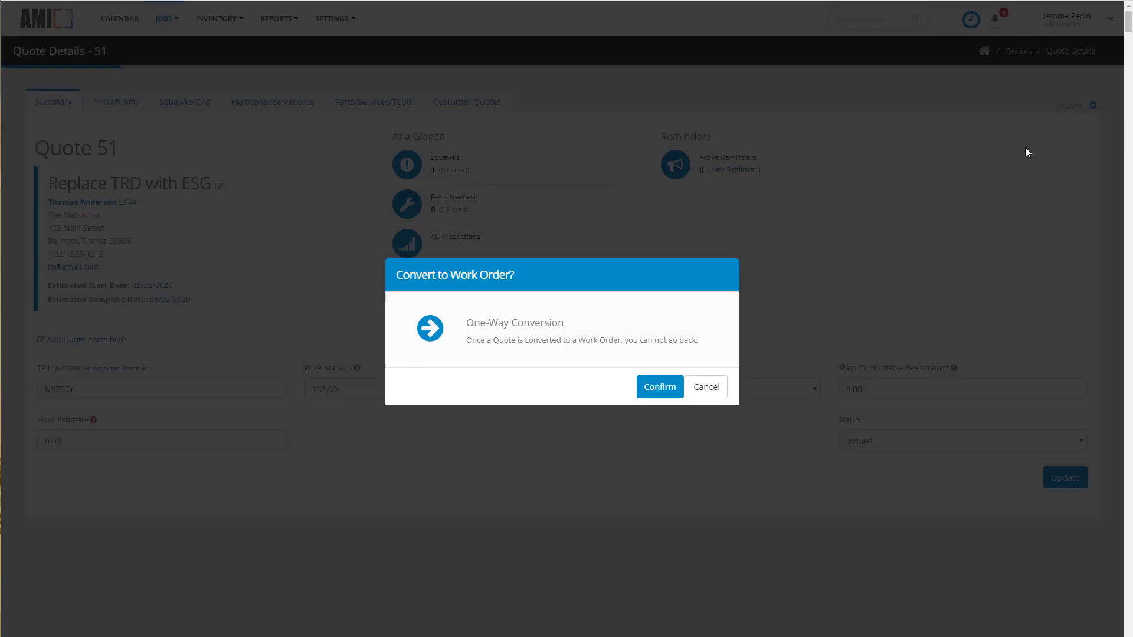
left_click(675, 383)
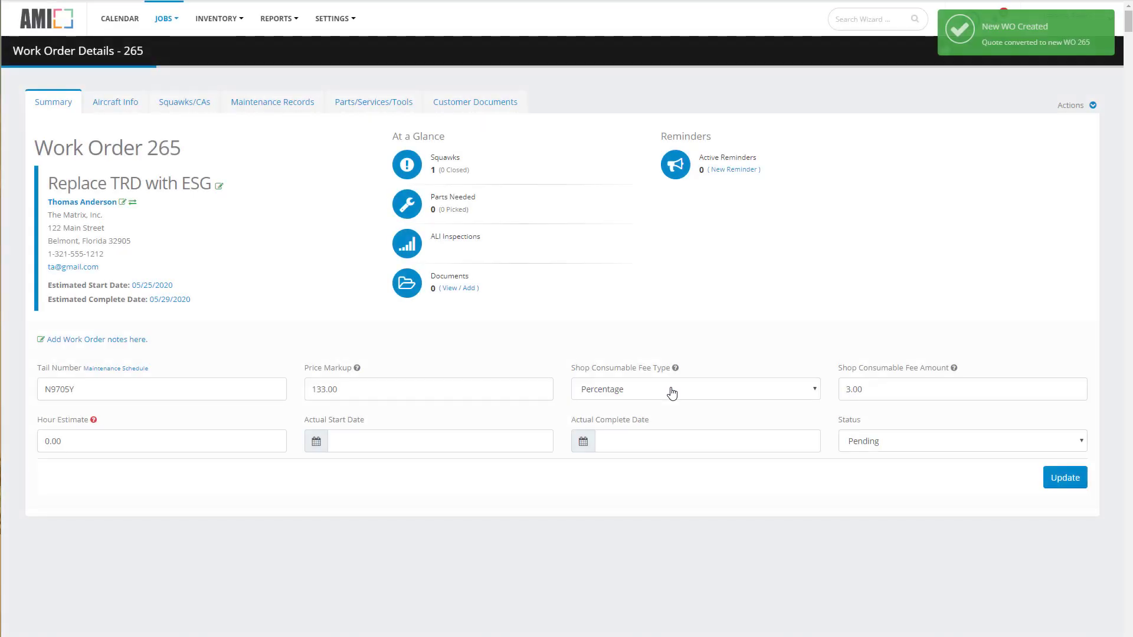
Build the invoice worksheet from estimates, including the Hazmat fee, CC fee and the three labor lines.
left_click(499, 111)
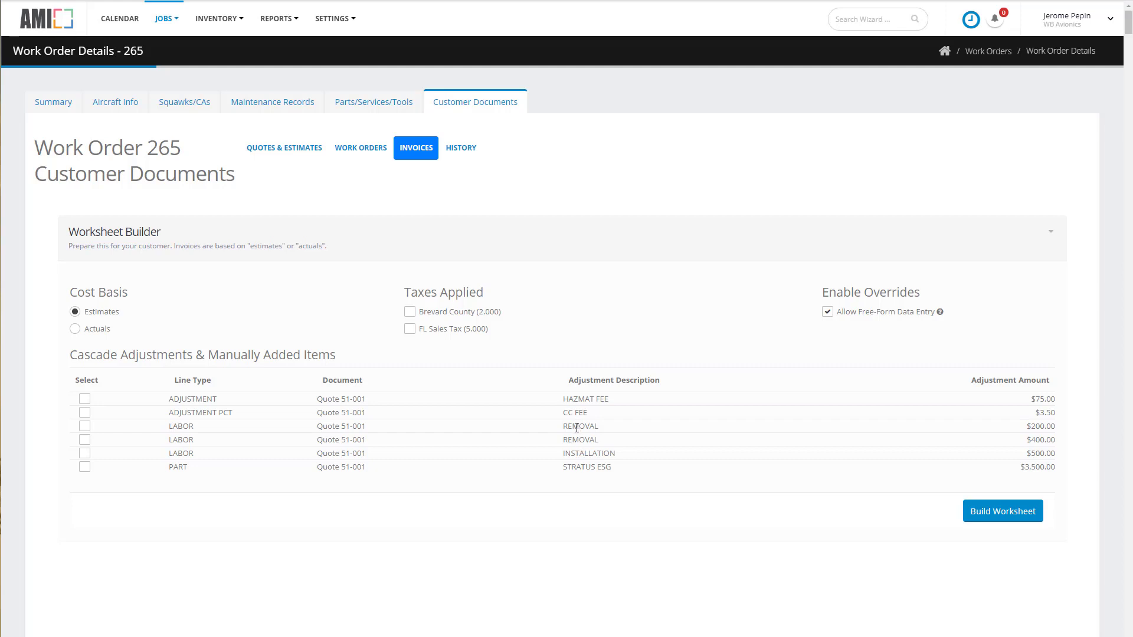
left_click(86, 401)
left_click(85, 414)
left_click(85, 428)
left_click(85, 441)
left_click(85, 454)
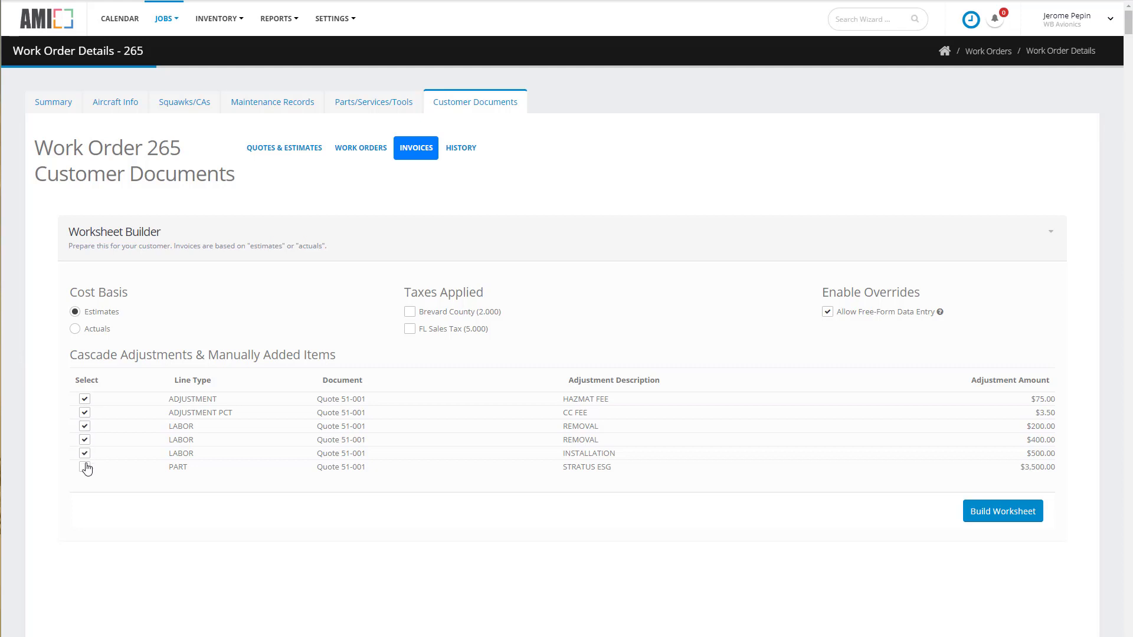
left_click(1010, 511)
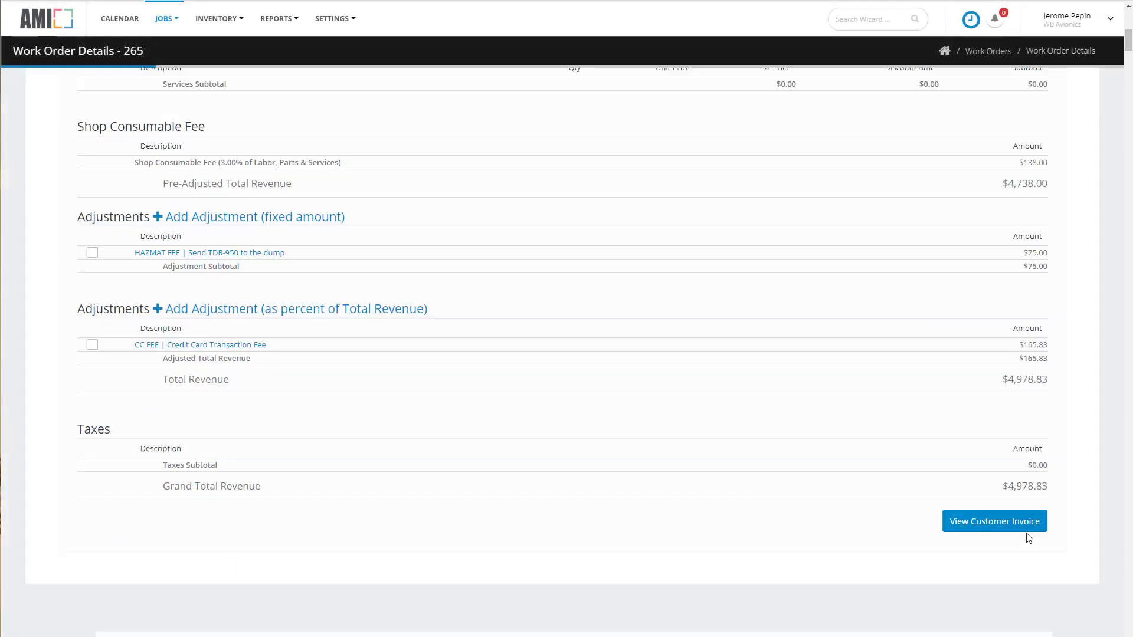
Record a received payment of 2500 on the invoice with the description "Prepay on Jonb".
scroll(687, 396, "down", 4)
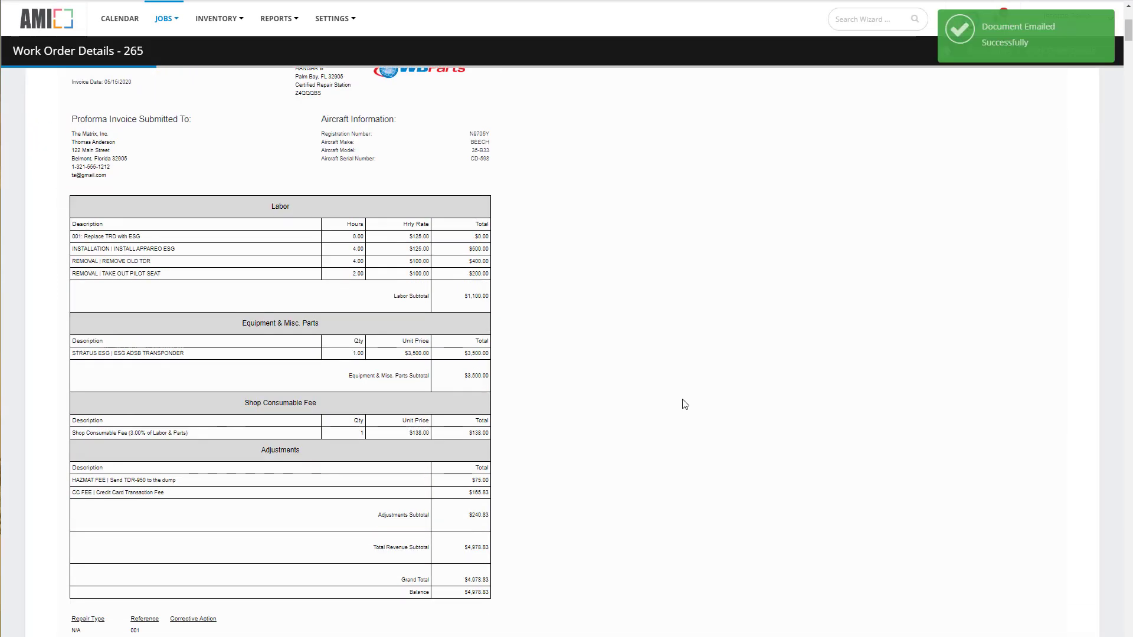
scroll(681, 400, "up", 5)
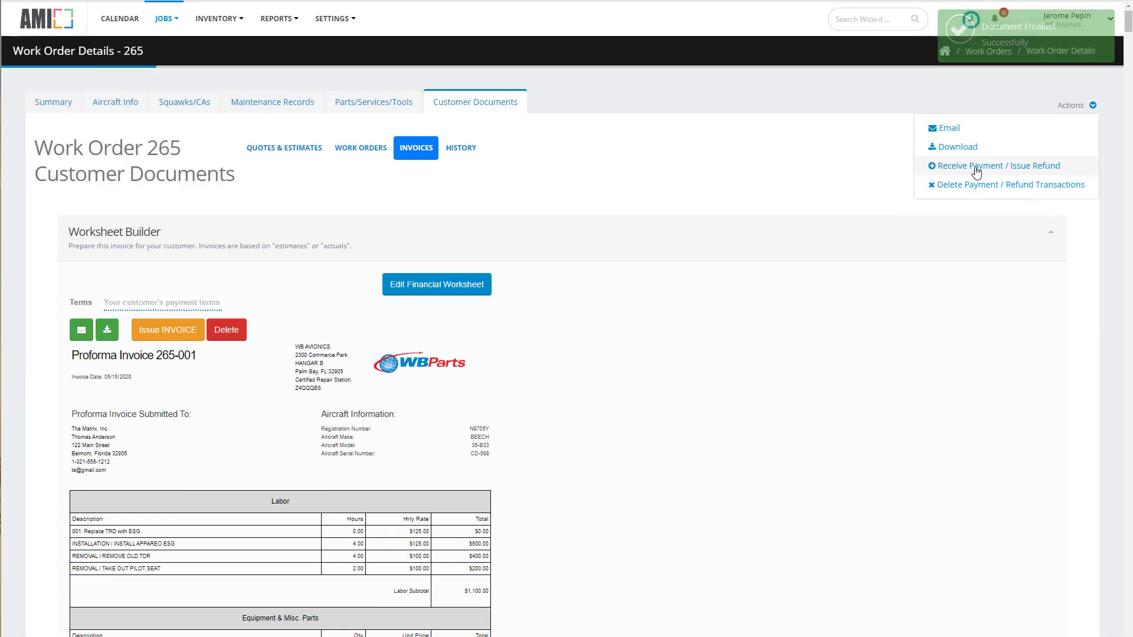
left_click(982, 167)
left_click(446, 345)
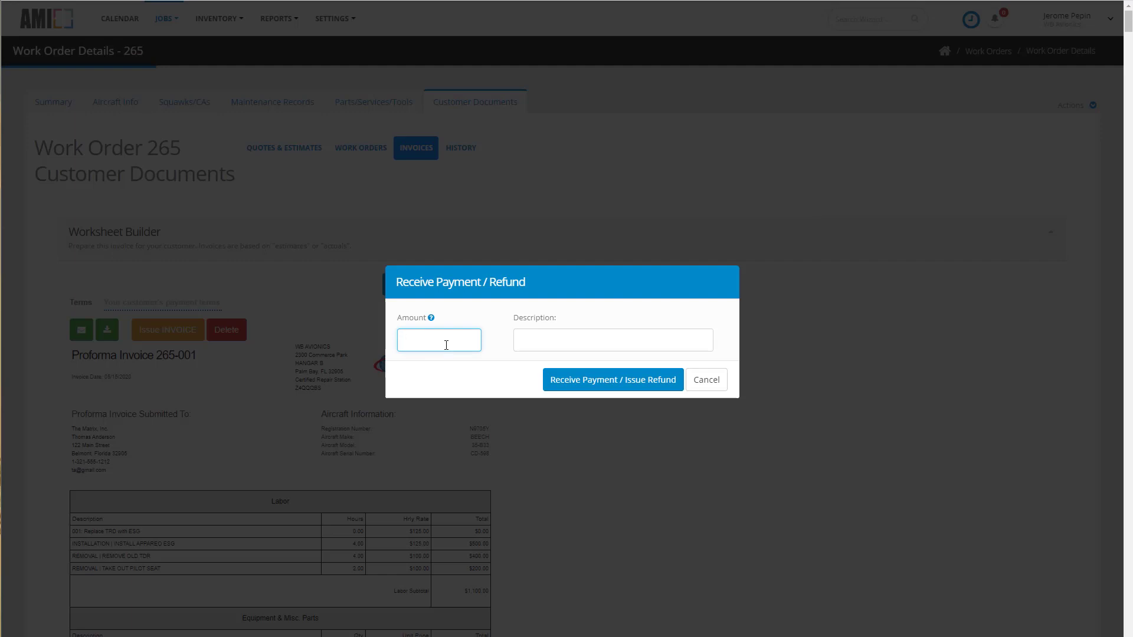
key("Tab")
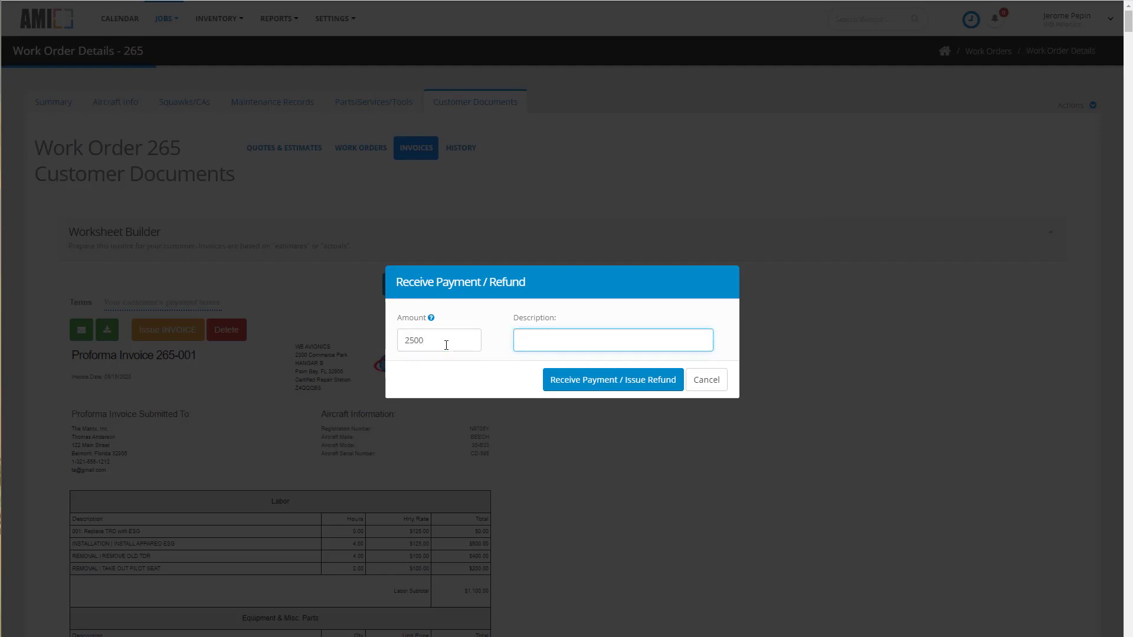
type("Prepay on ")
type("Jonb")
left_click(583, 381)
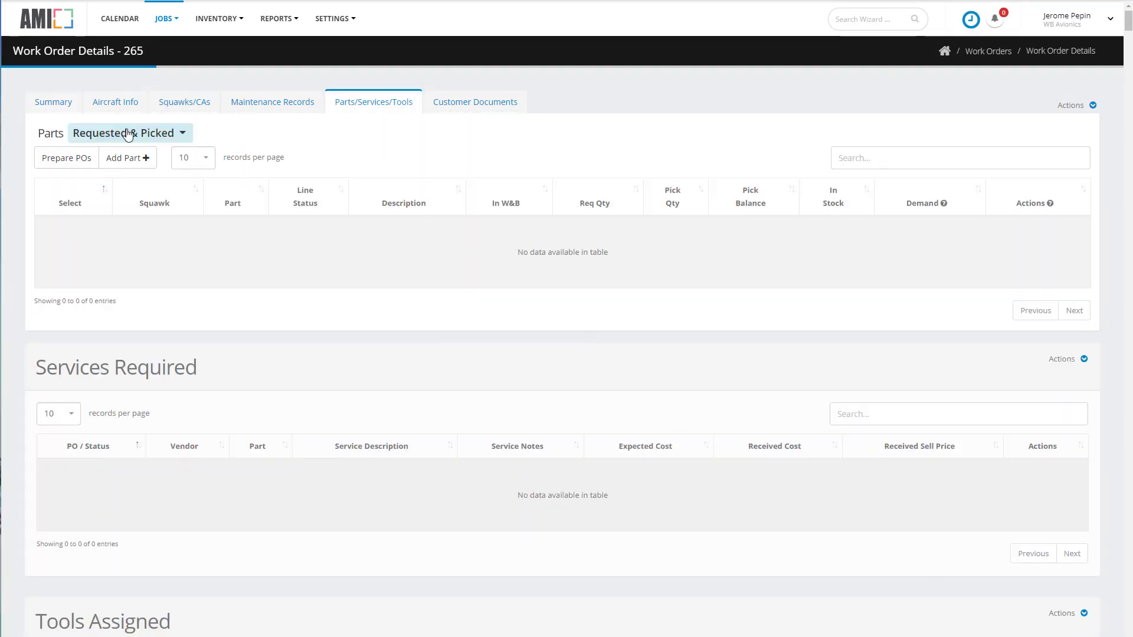
left_click(126, 158)
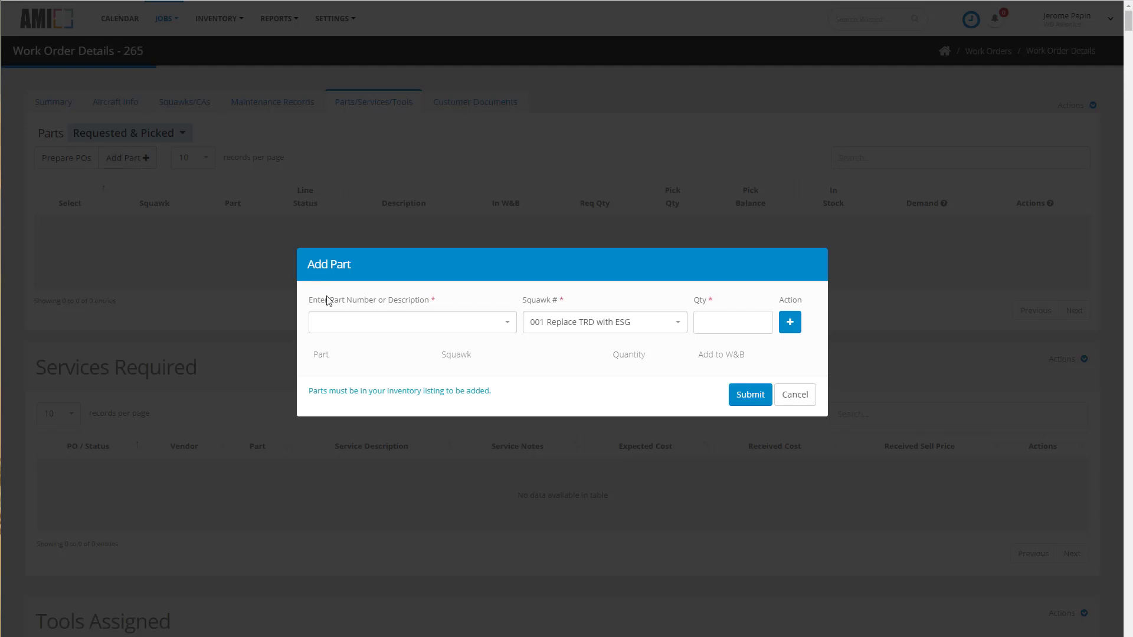
left_click(344, 329)
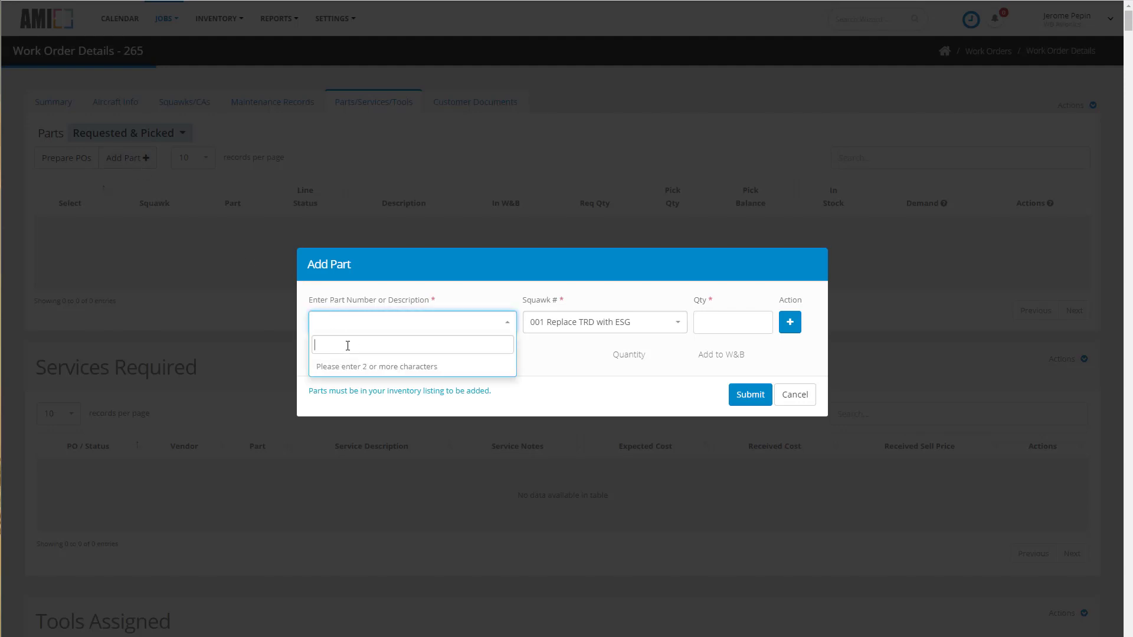
type("esg")
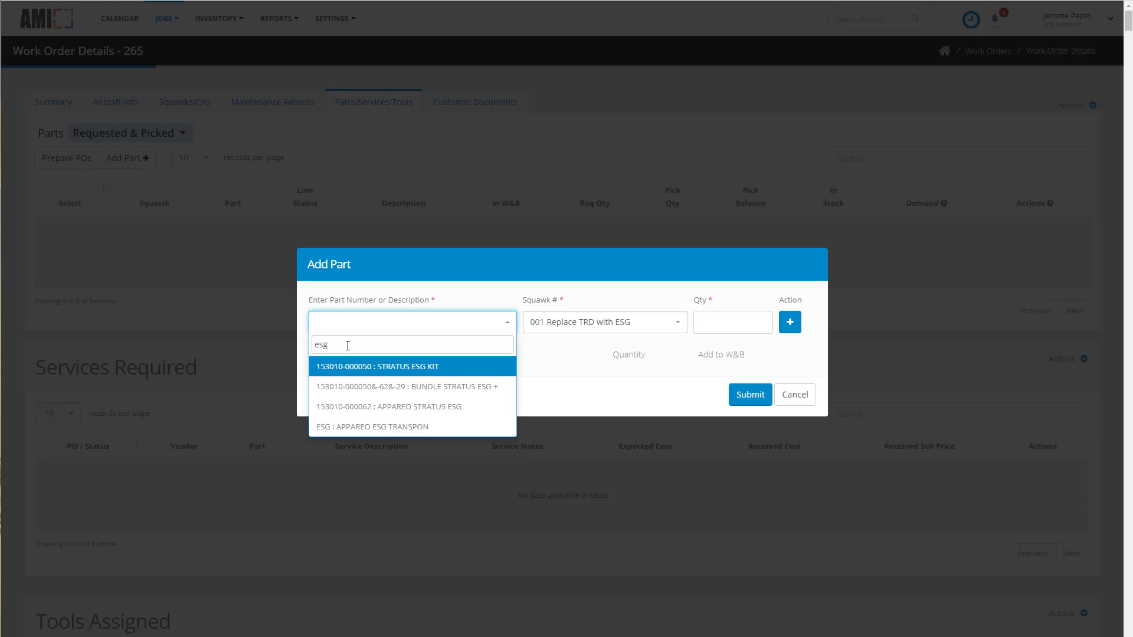
left_click(372, 407)
left_click(733, 322)
type("1")
left_click(790, 322)
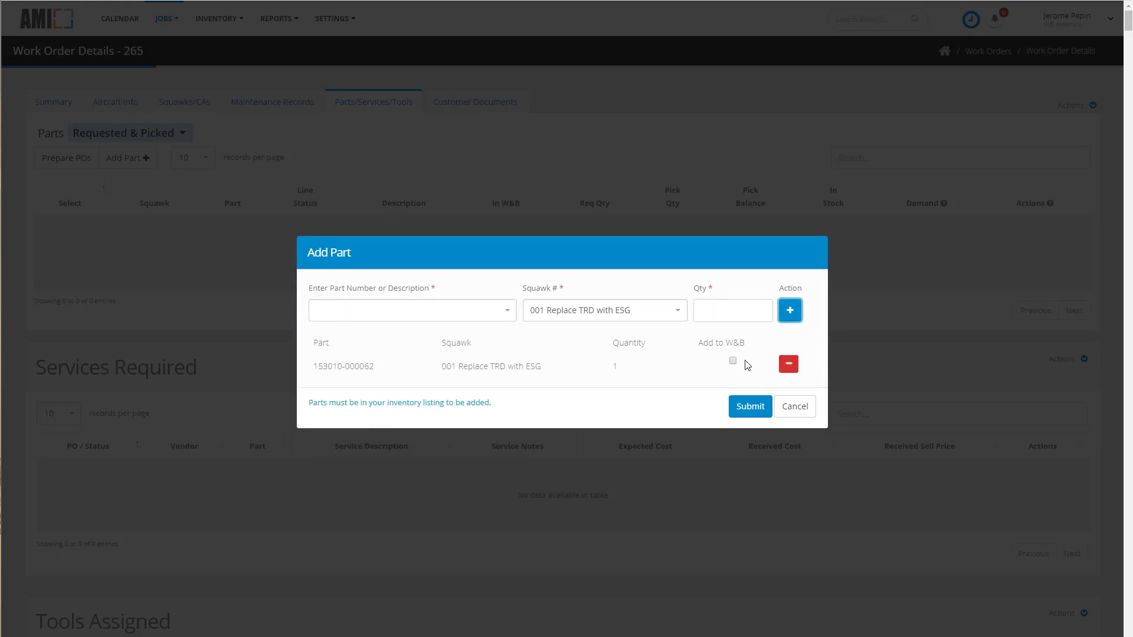
left_click(734, 366)
left_click(750, 395)
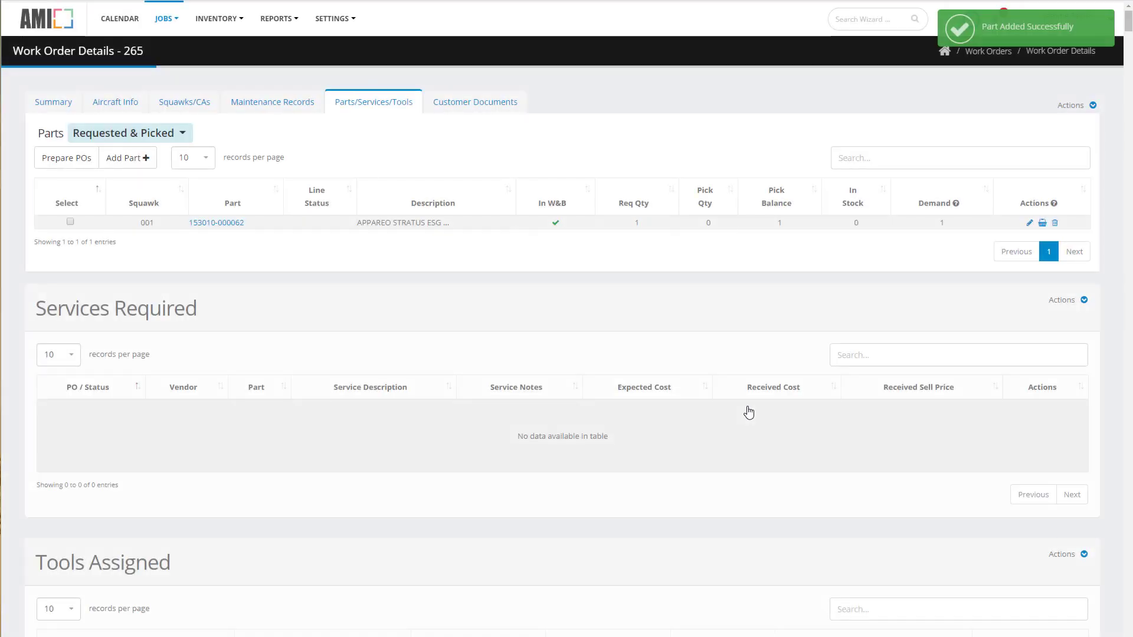
Pick one unit of the APPAREO STRATUS ESG part from inventory.
left_click(1042, 223)
left_click(83, 336)
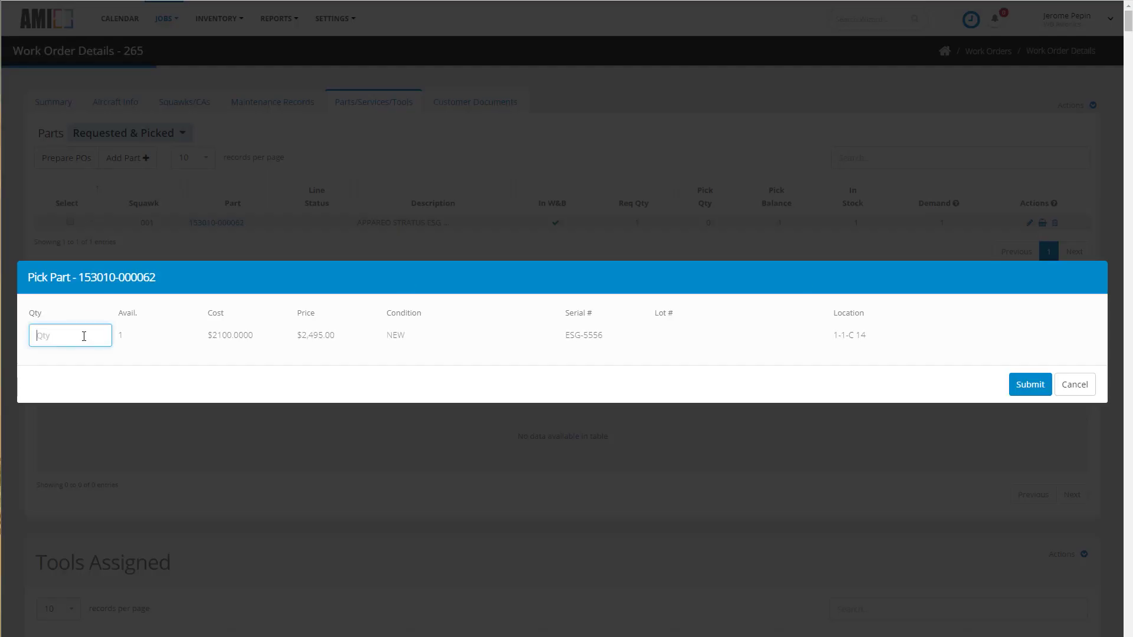
type("1")
left_click(1028, 385)
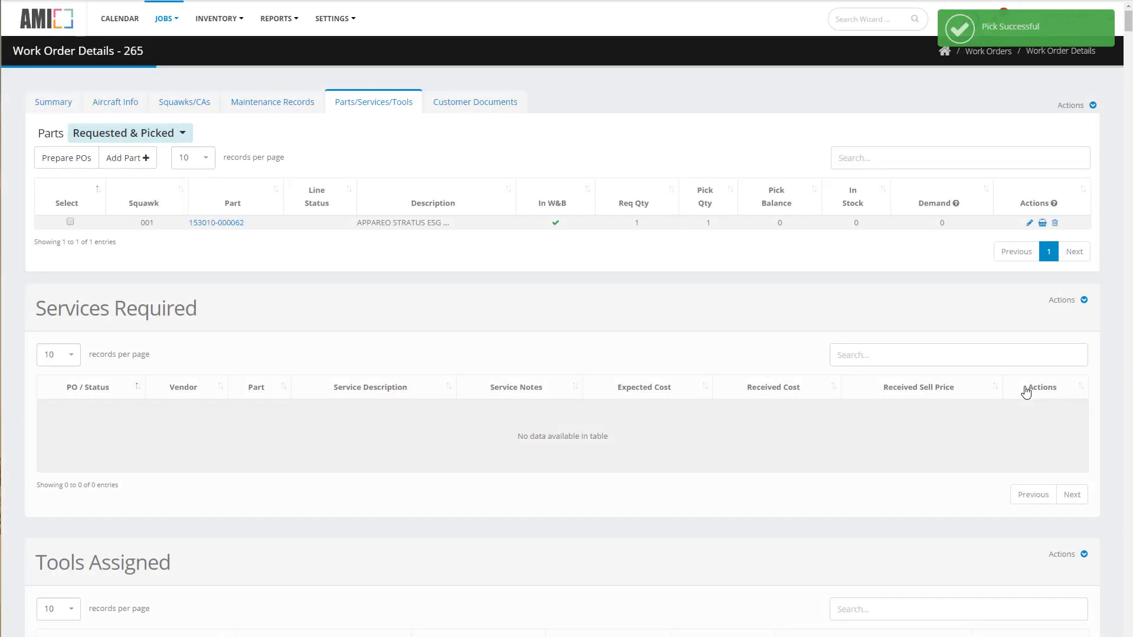
left_click(145, 144)
left_click(77, 172)
left_click(70, 159)
left_click(83, 291)
type("td")
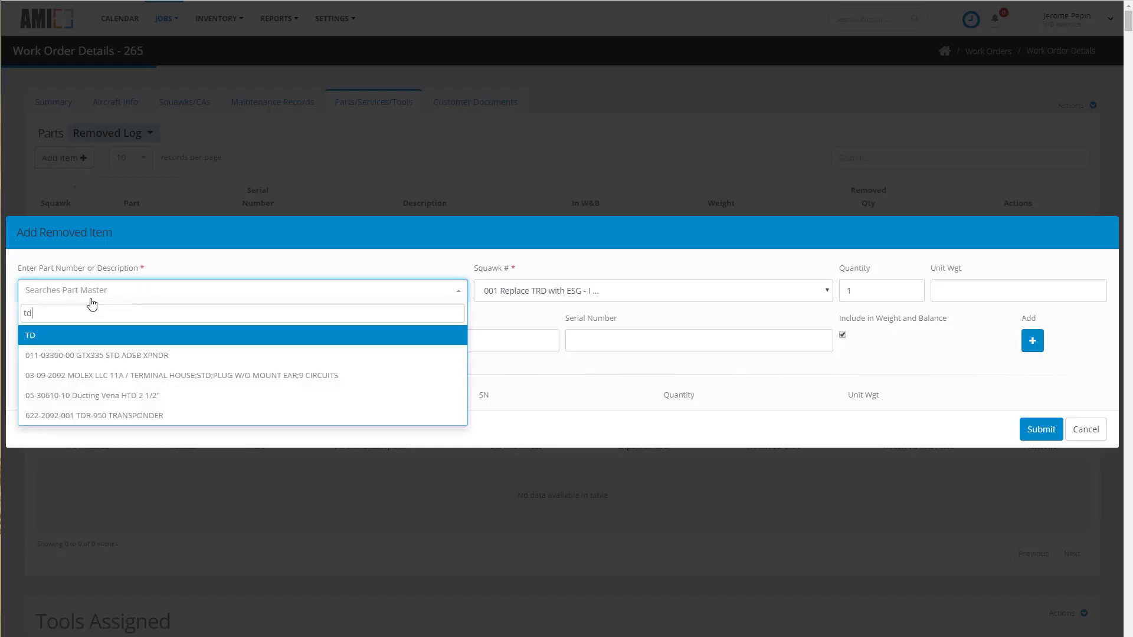
type("r")
left_click(117, 356)
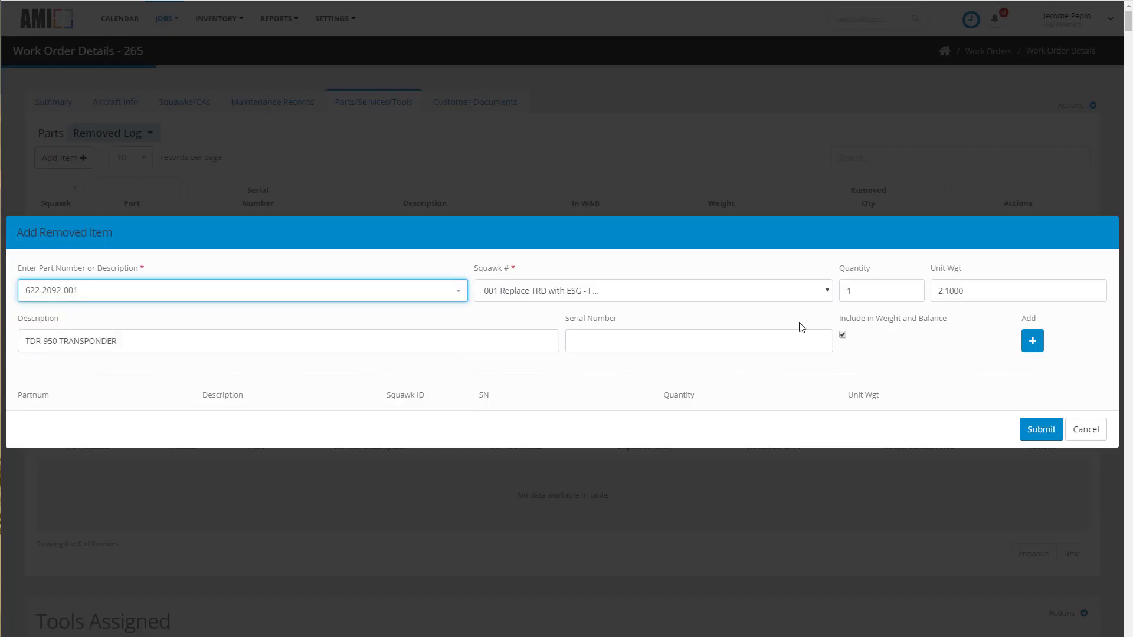
left_click(626, 341)
type("SN123456")
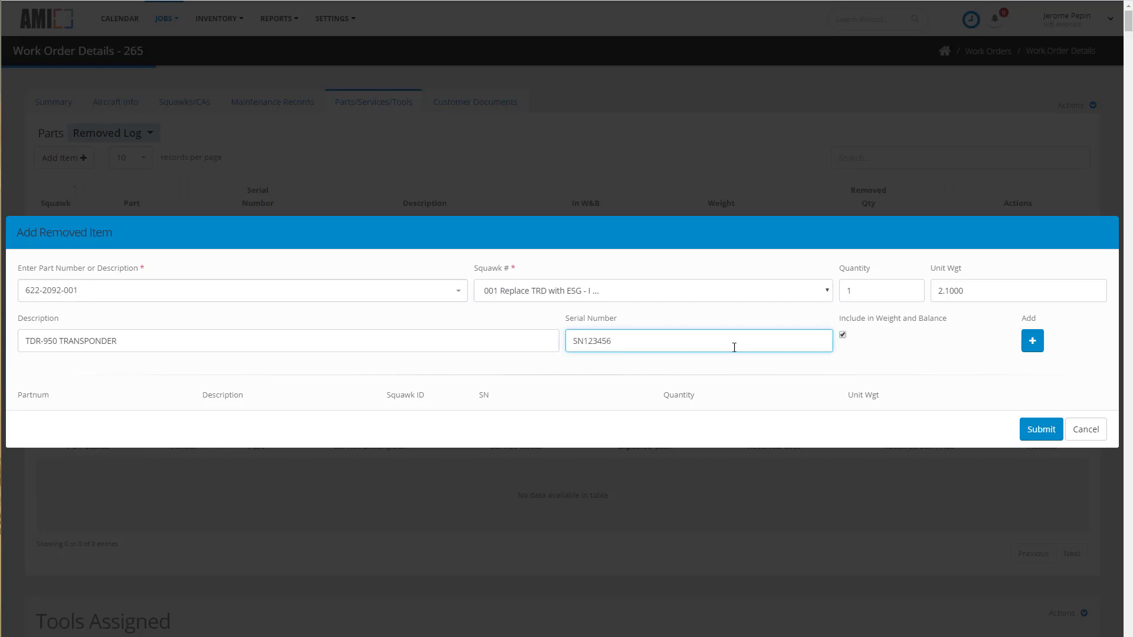
left_click(1032, 341)
left_click(1041, 429)
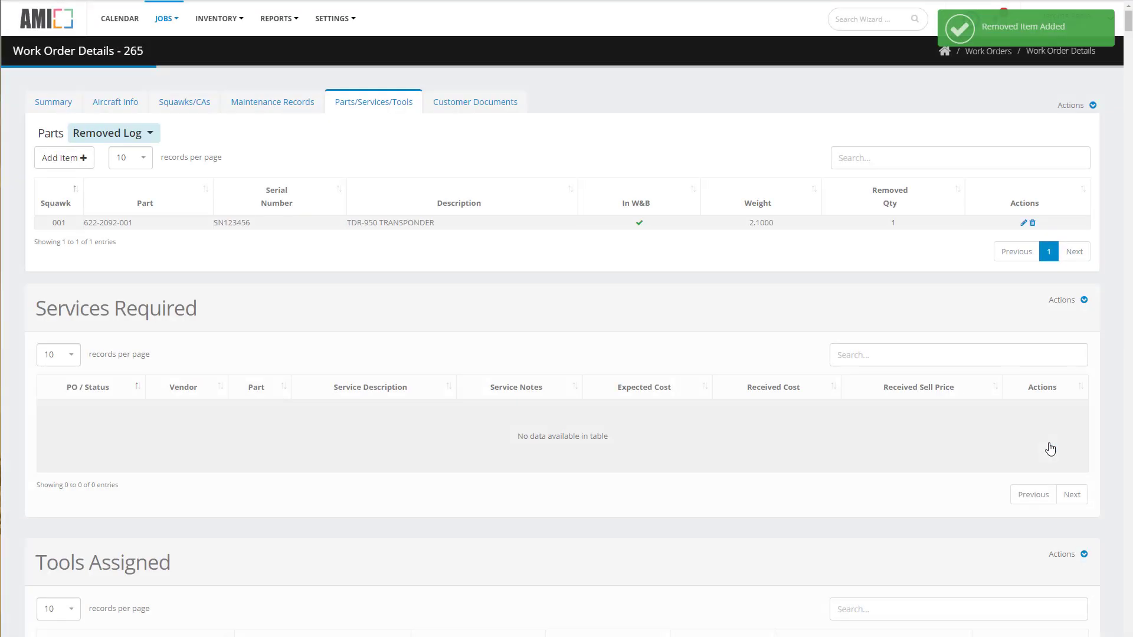
Enter the corrective action "Enter a professional CA." on squawk 001.
left_click(216, 106)
left_click_drag(138, 314, 429, 324)
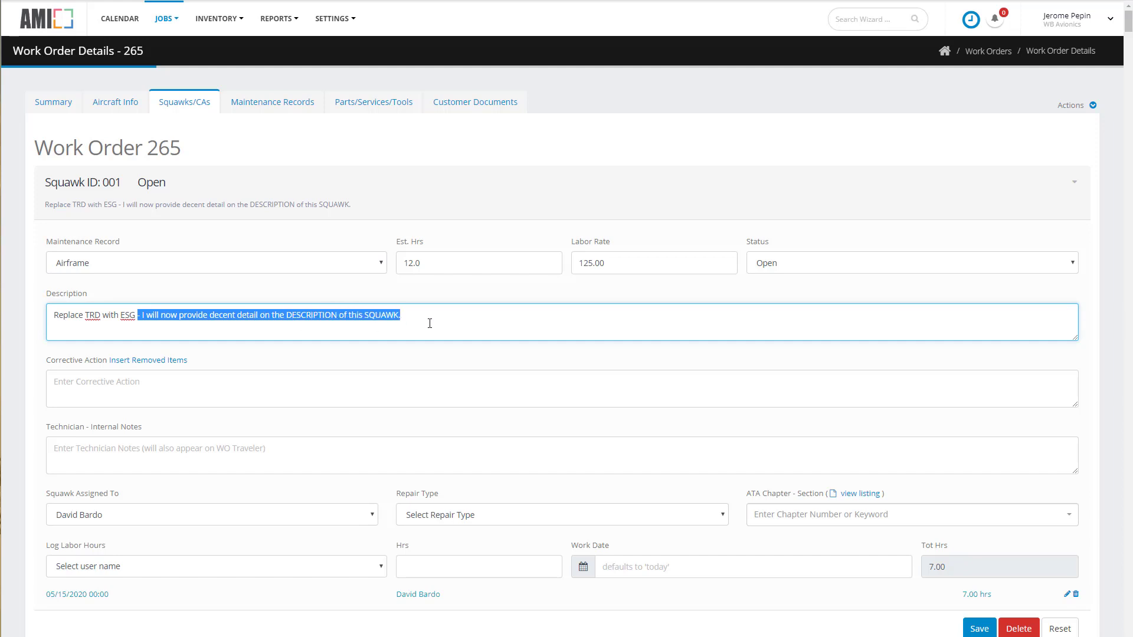
left_click(130, 376)
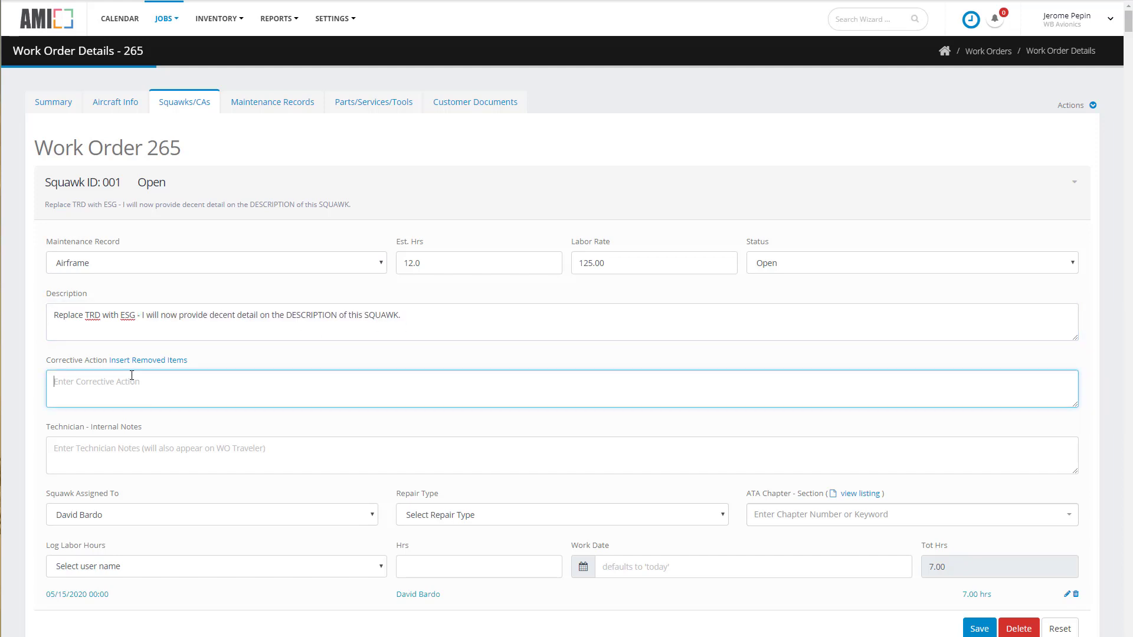
type("Enter a pro")
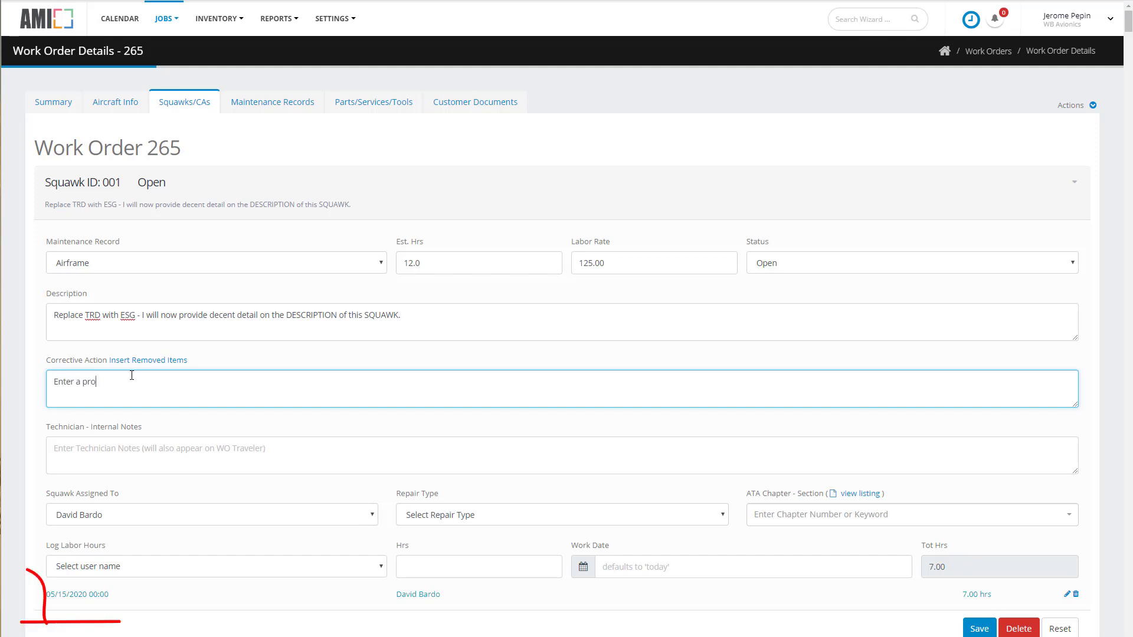
type("fessional")
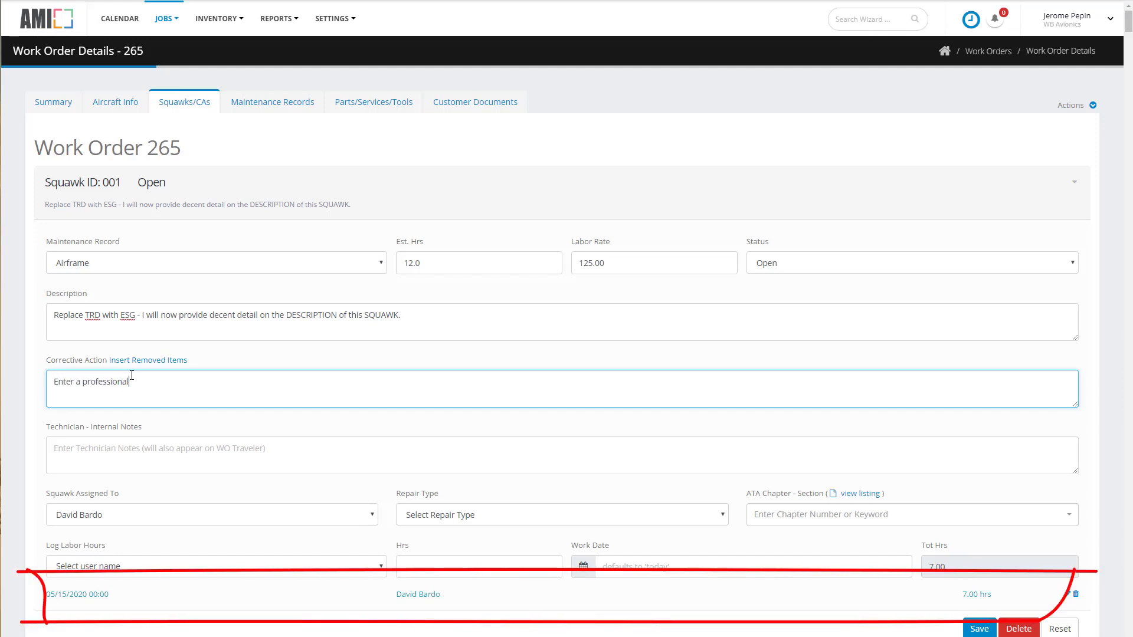
type(" CA")
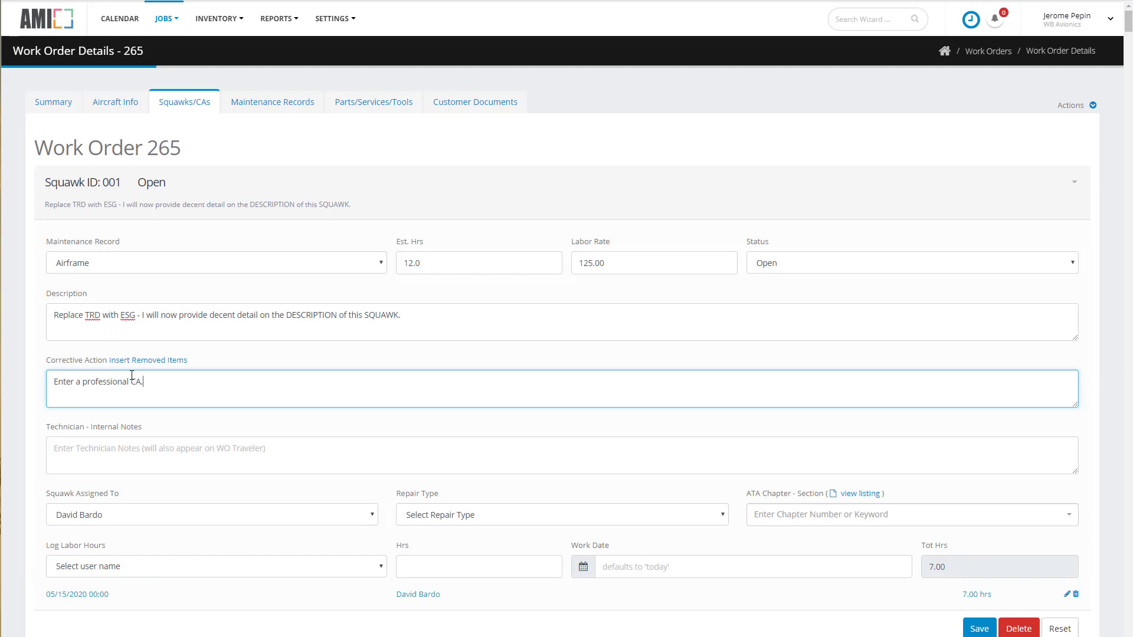
type(".")
Re-create the invoice worksheet on the Actuals cost basis, cascading the HAZMAT FEE adjustment and the prior payment.
left_click(499, 104)
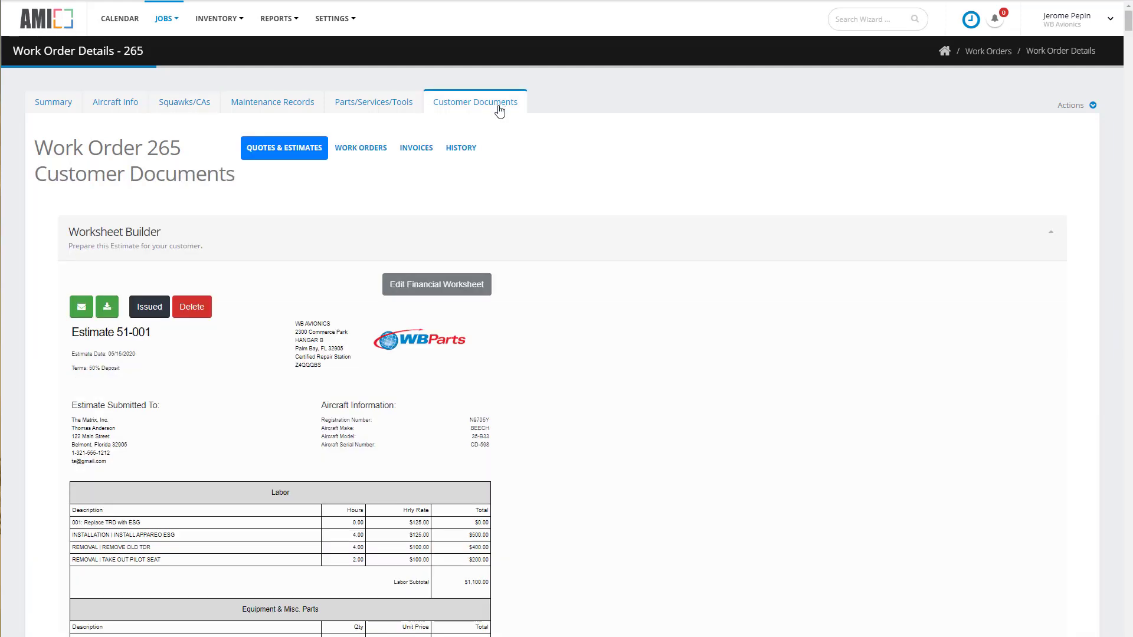
left_click(421, 153)
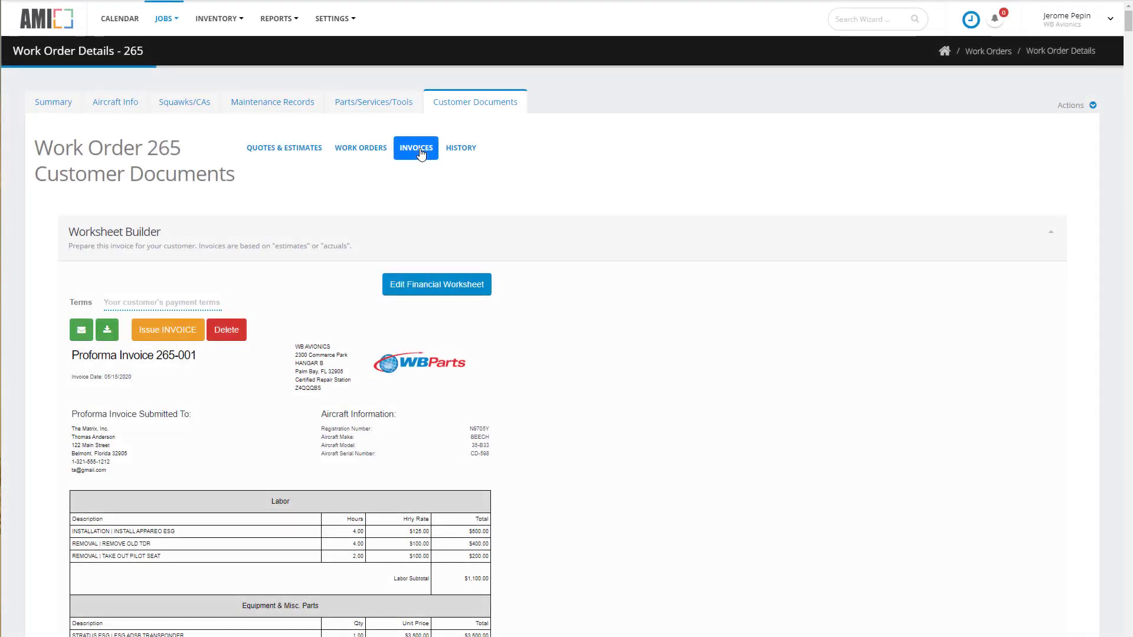
left_click(1051, 233)
scroll(204, 353, "down", 2)
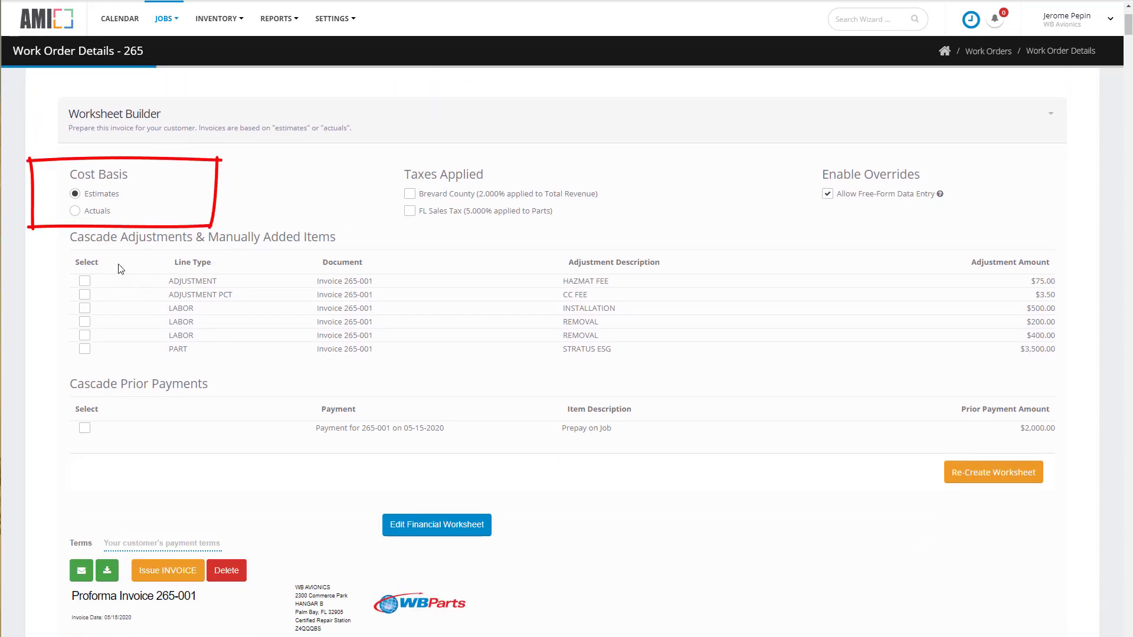
left_click(75, 211)
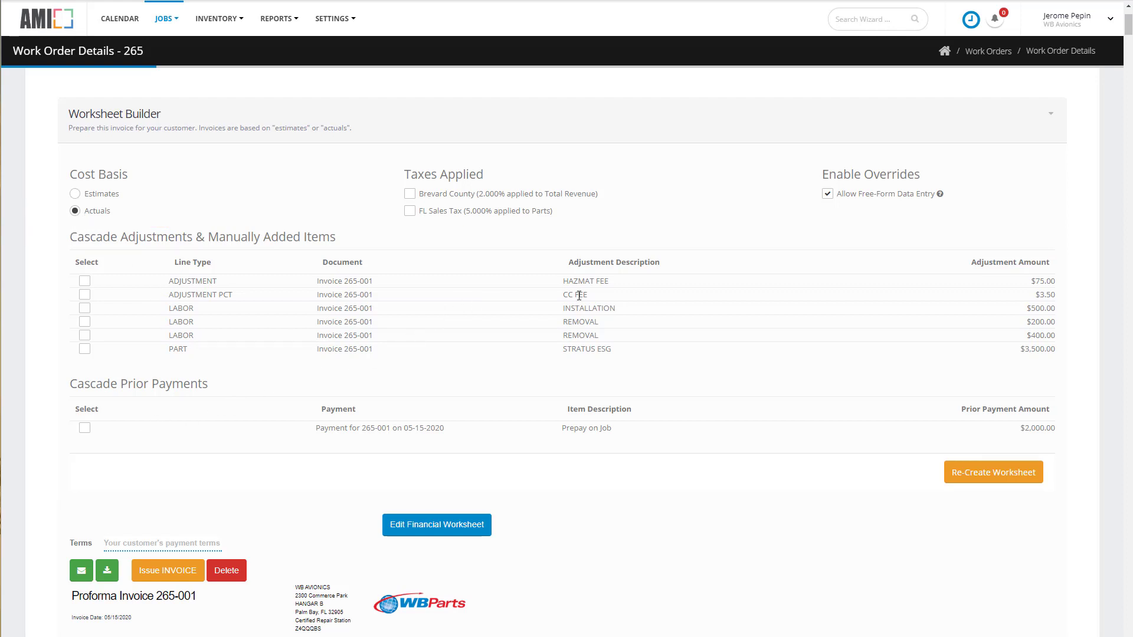
left_click(85, 282)
left_click(86, 429)
left_click(983, 475)
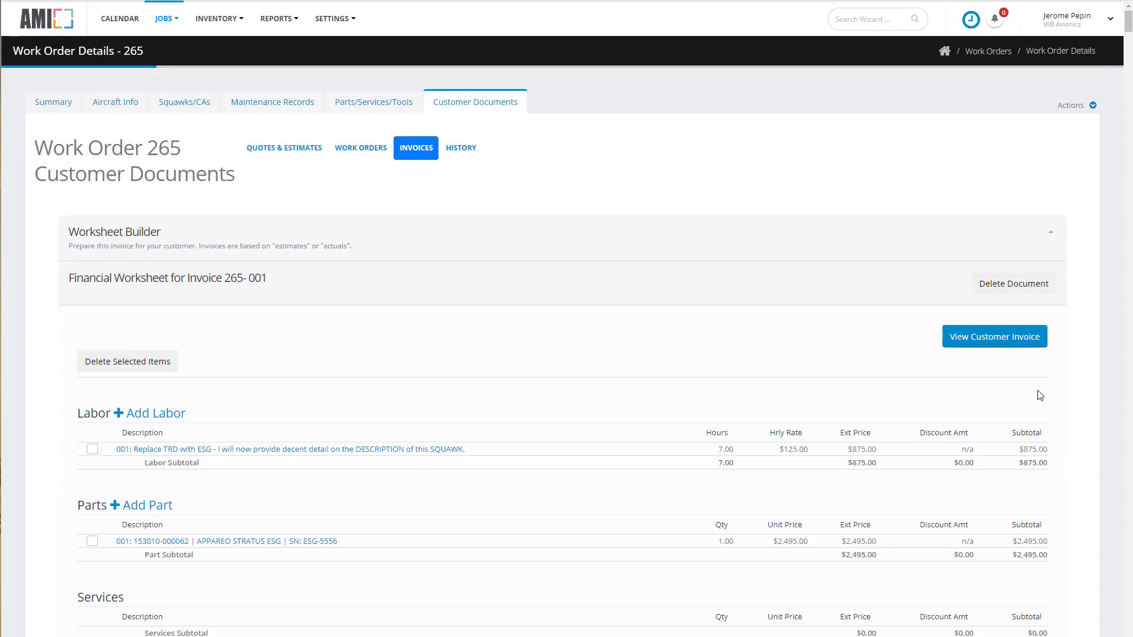
Set the customer invoice's terms to "Due on Receipt" and issue the invoice.
scroll(1041, 404, "down", 2)
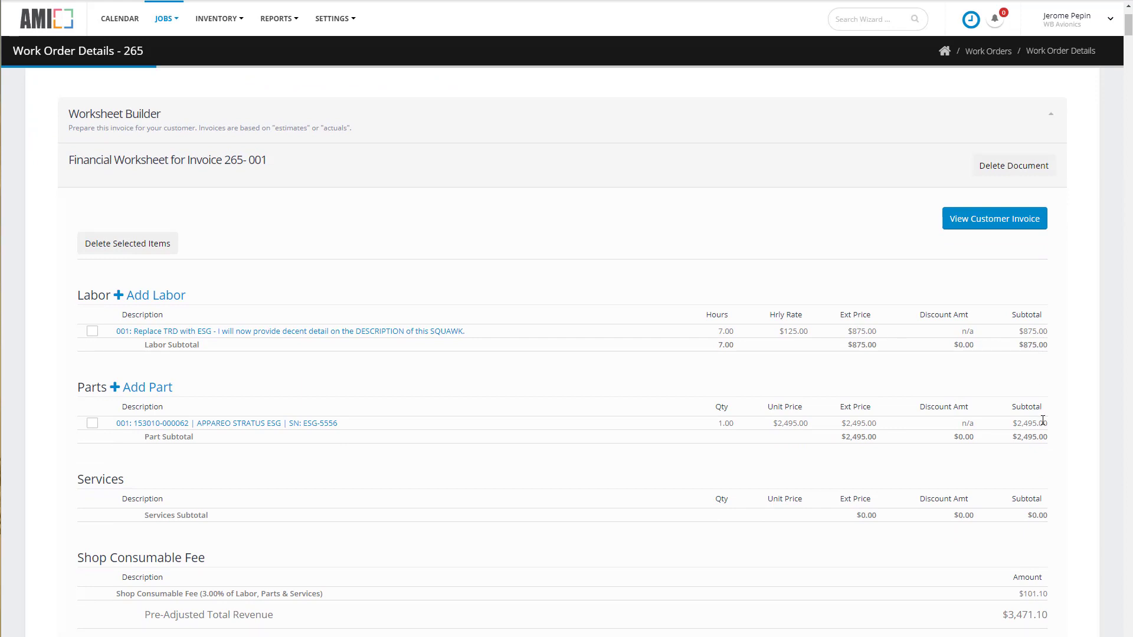
scroll(1040, 413, "down", 2)
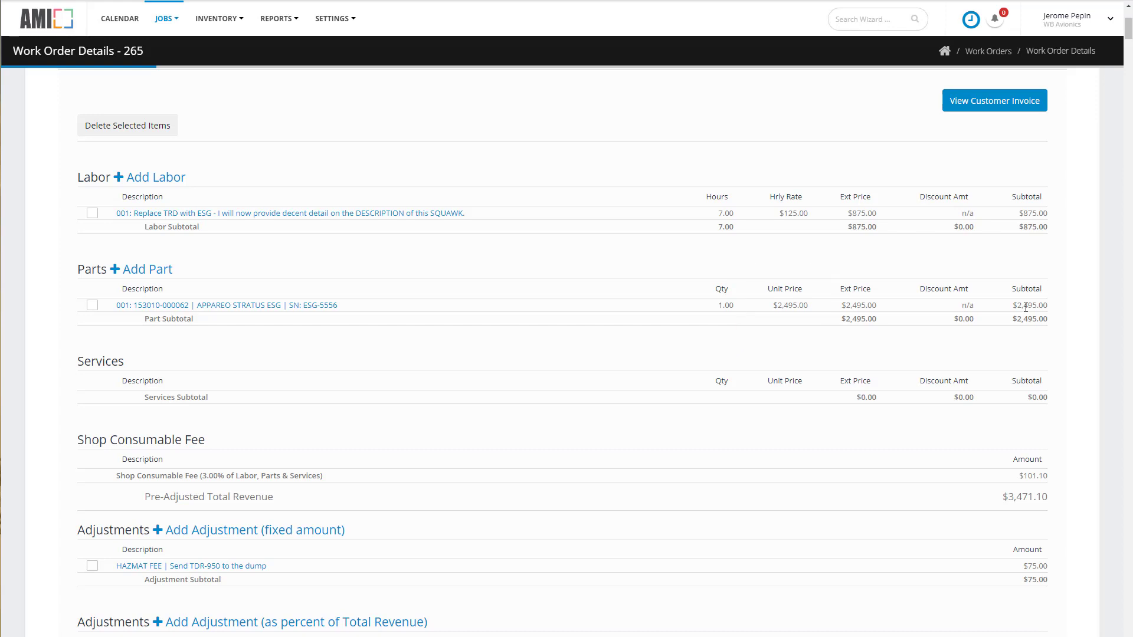
scroll(1025, 307, "down", 6)
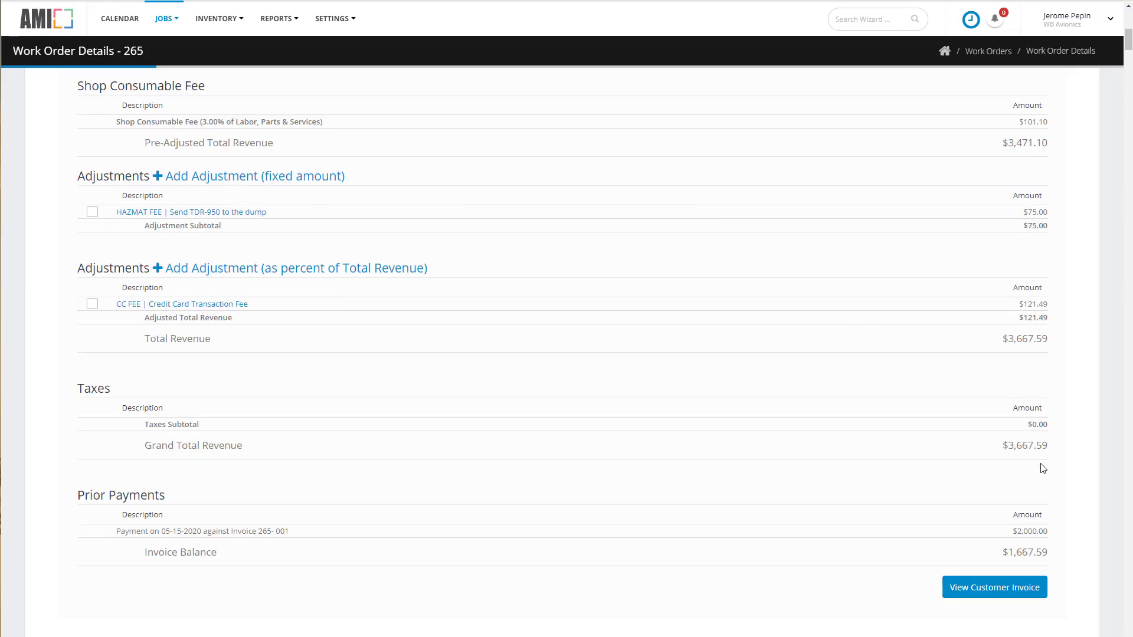
left_click(1019, 590)
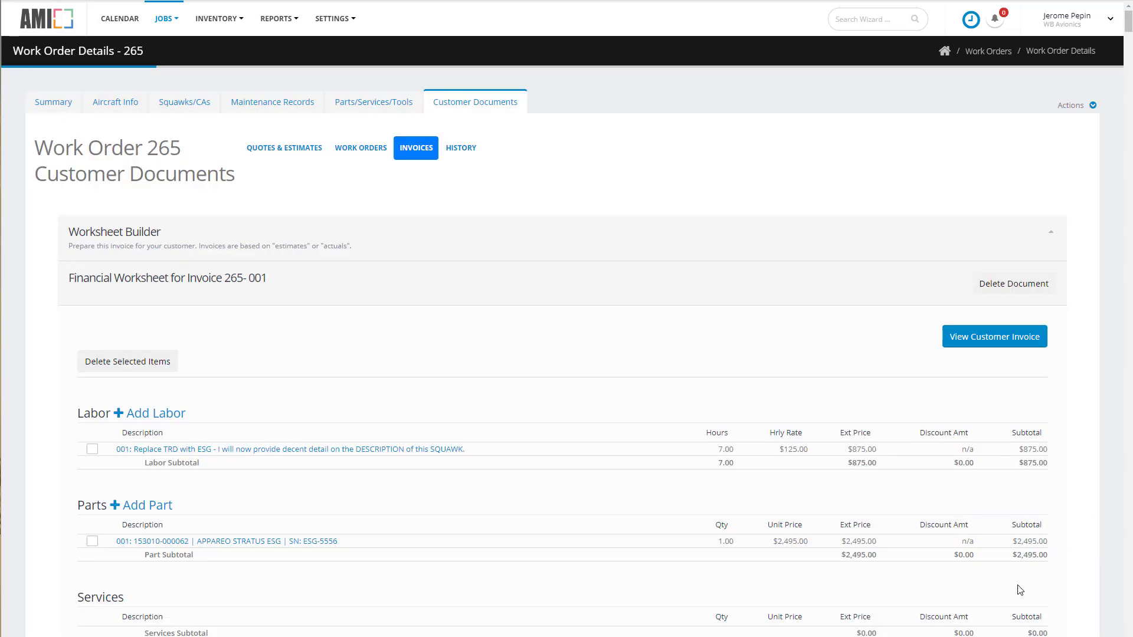
left_click(199, 297)
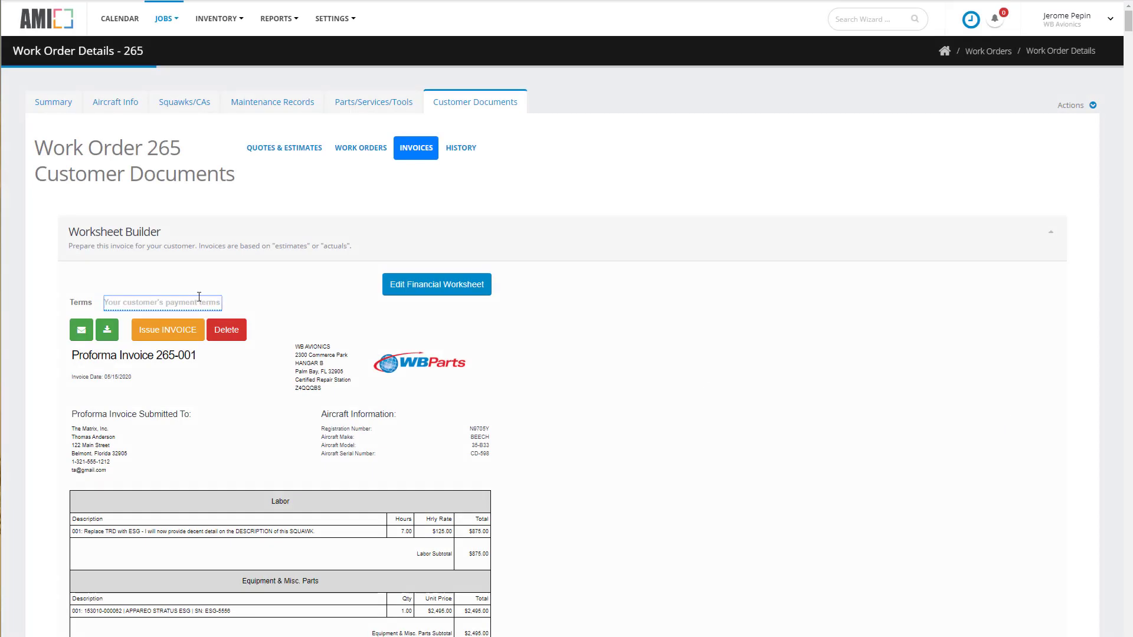
type("Due on Receipt")
left_click(173, 332)
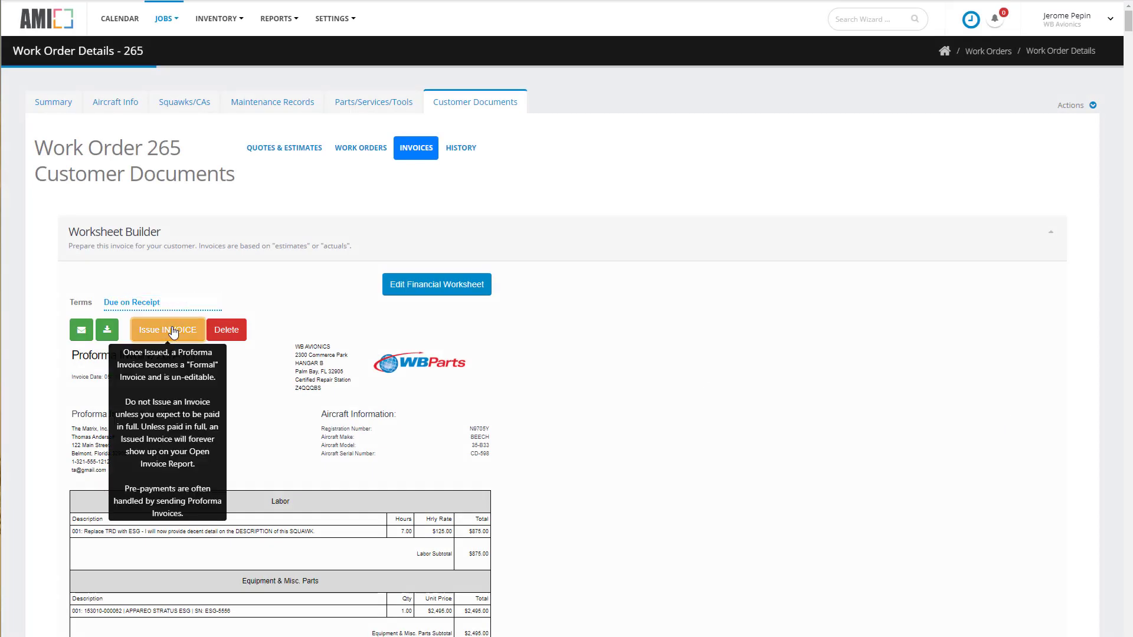
scroll(594, 434, "down", 5)
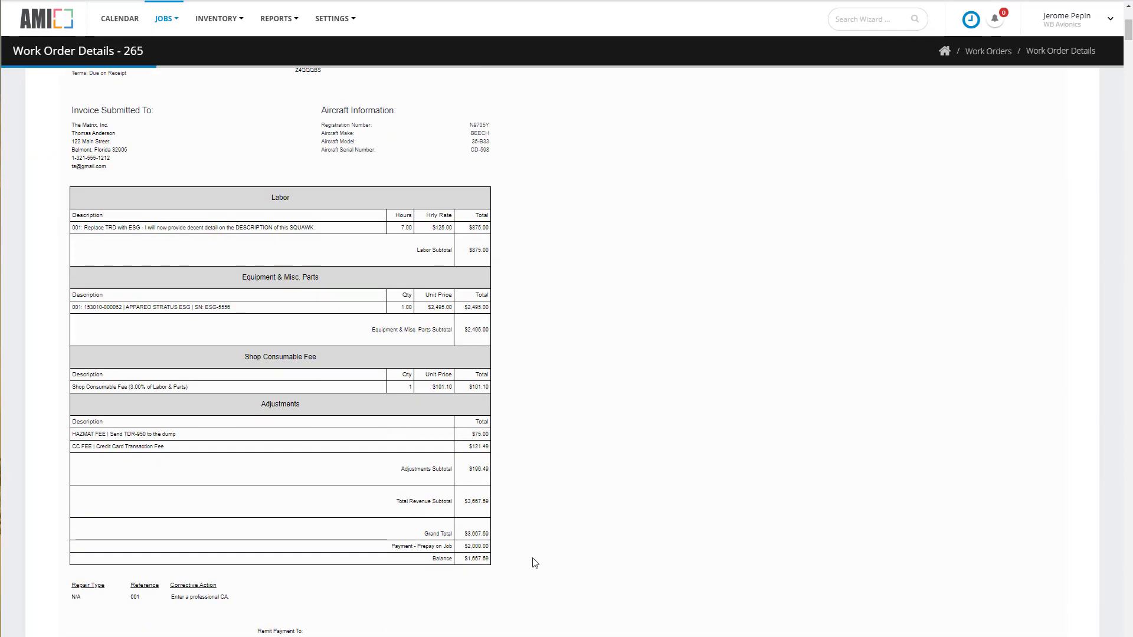
scroll(475, 568, "up", 5)
Record a received payment of 1667.59 on the invoice with the description "Final Payment".
left_click(1091, 105)
left_click(974, 168)
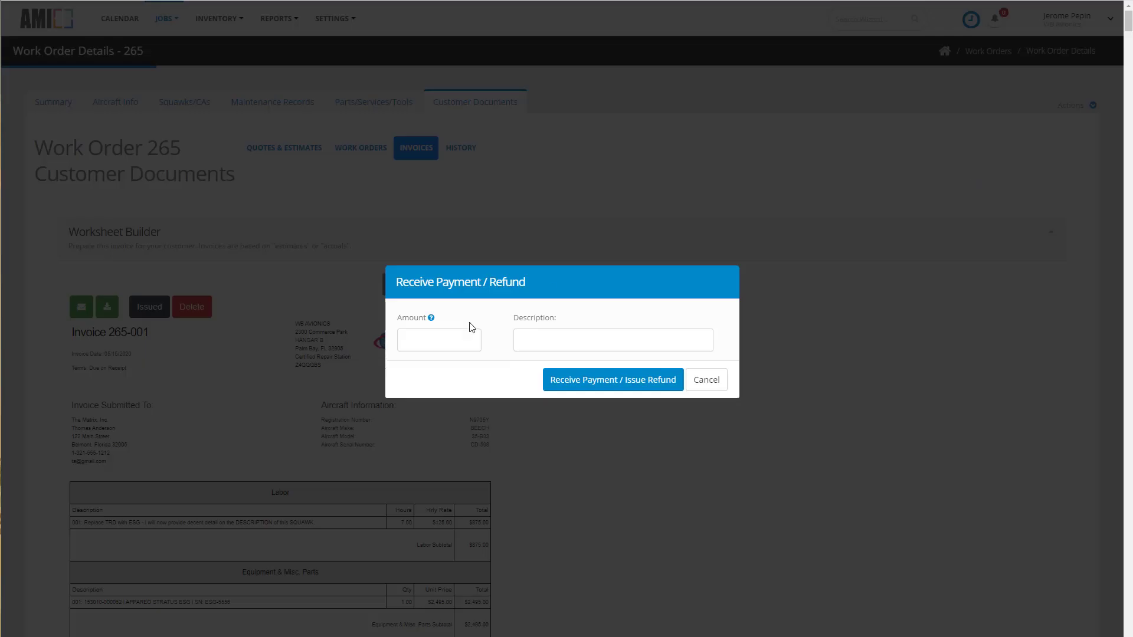
left_click(438, 347)
type("1667.59")
key("Tab")
type("Final Payment")
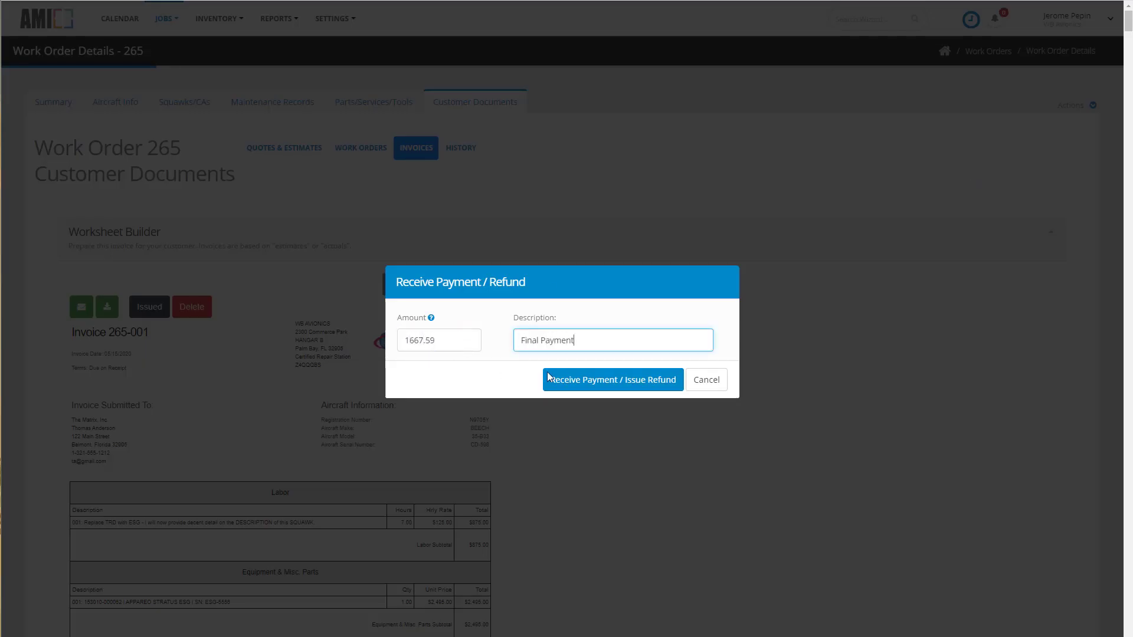
left_click(584, 381)
Open the invoice list to check the invoice's balance and payment status.
left_click(166, 18)
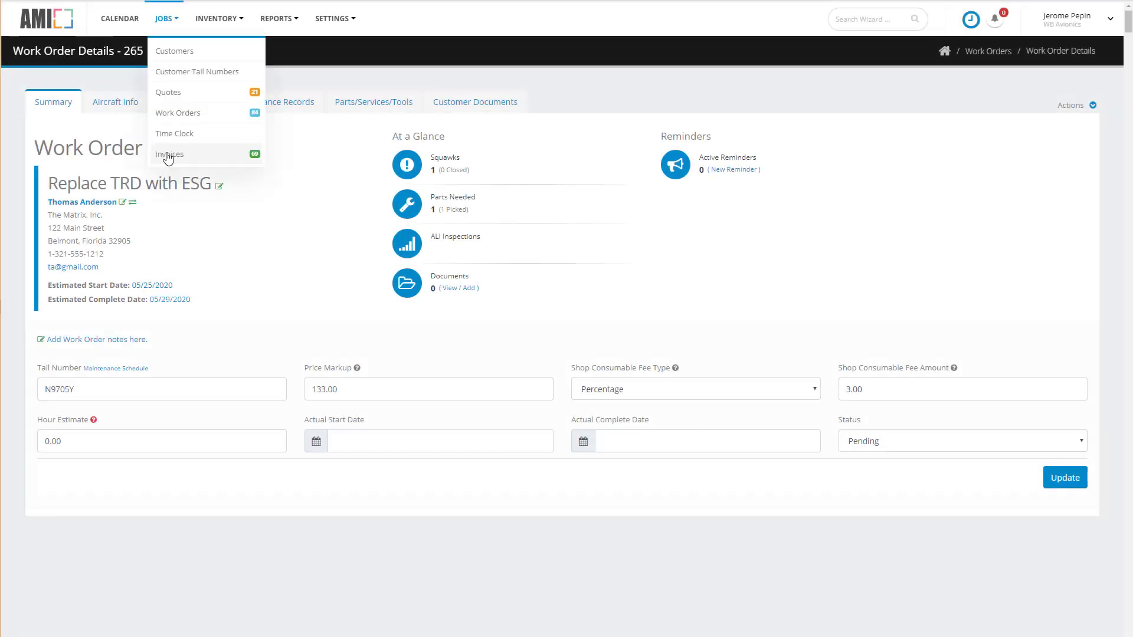
left_click(167, 151)
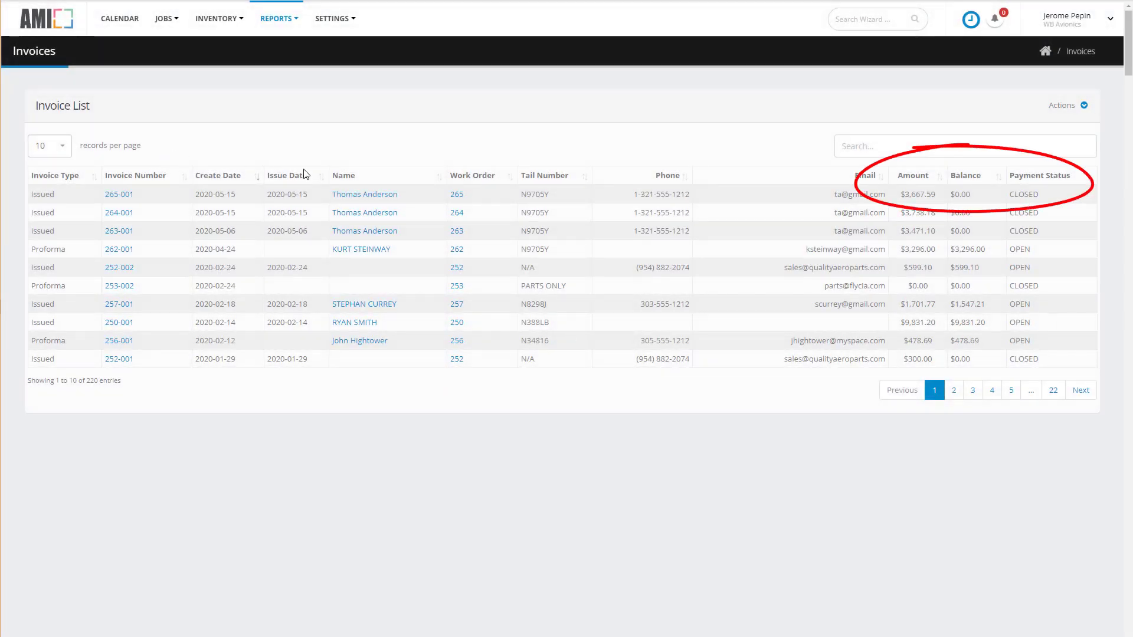